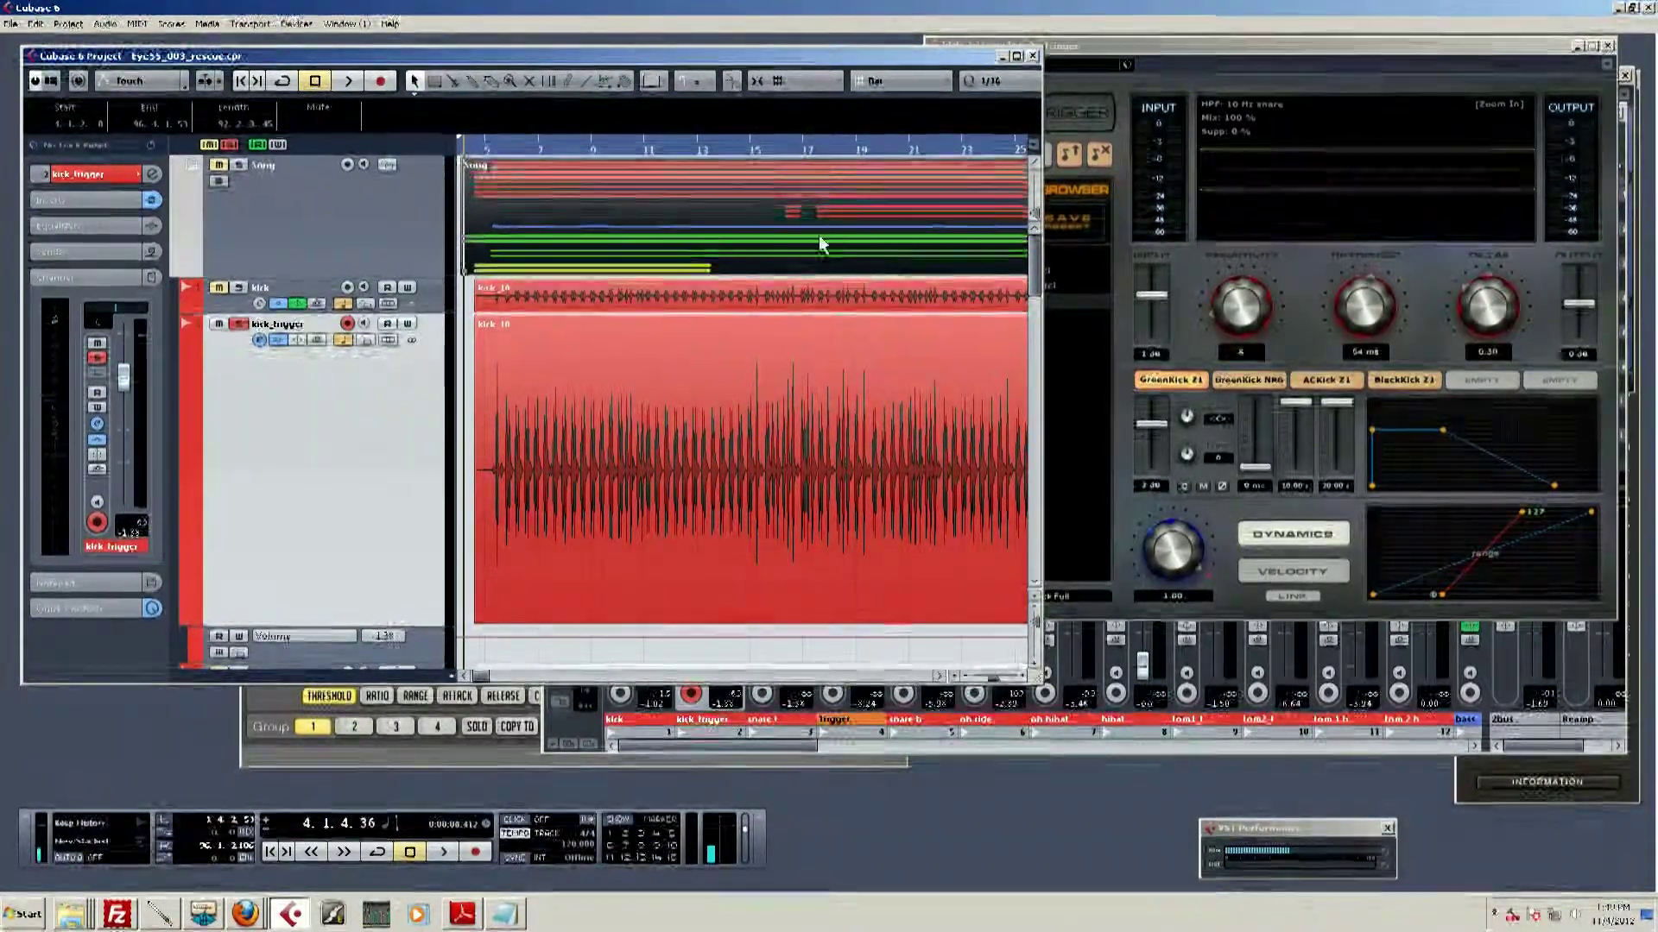
# Step: Arrange the Trigger and project windows and set playback to start just before bar 5
pyautogui.click(1229, 80)
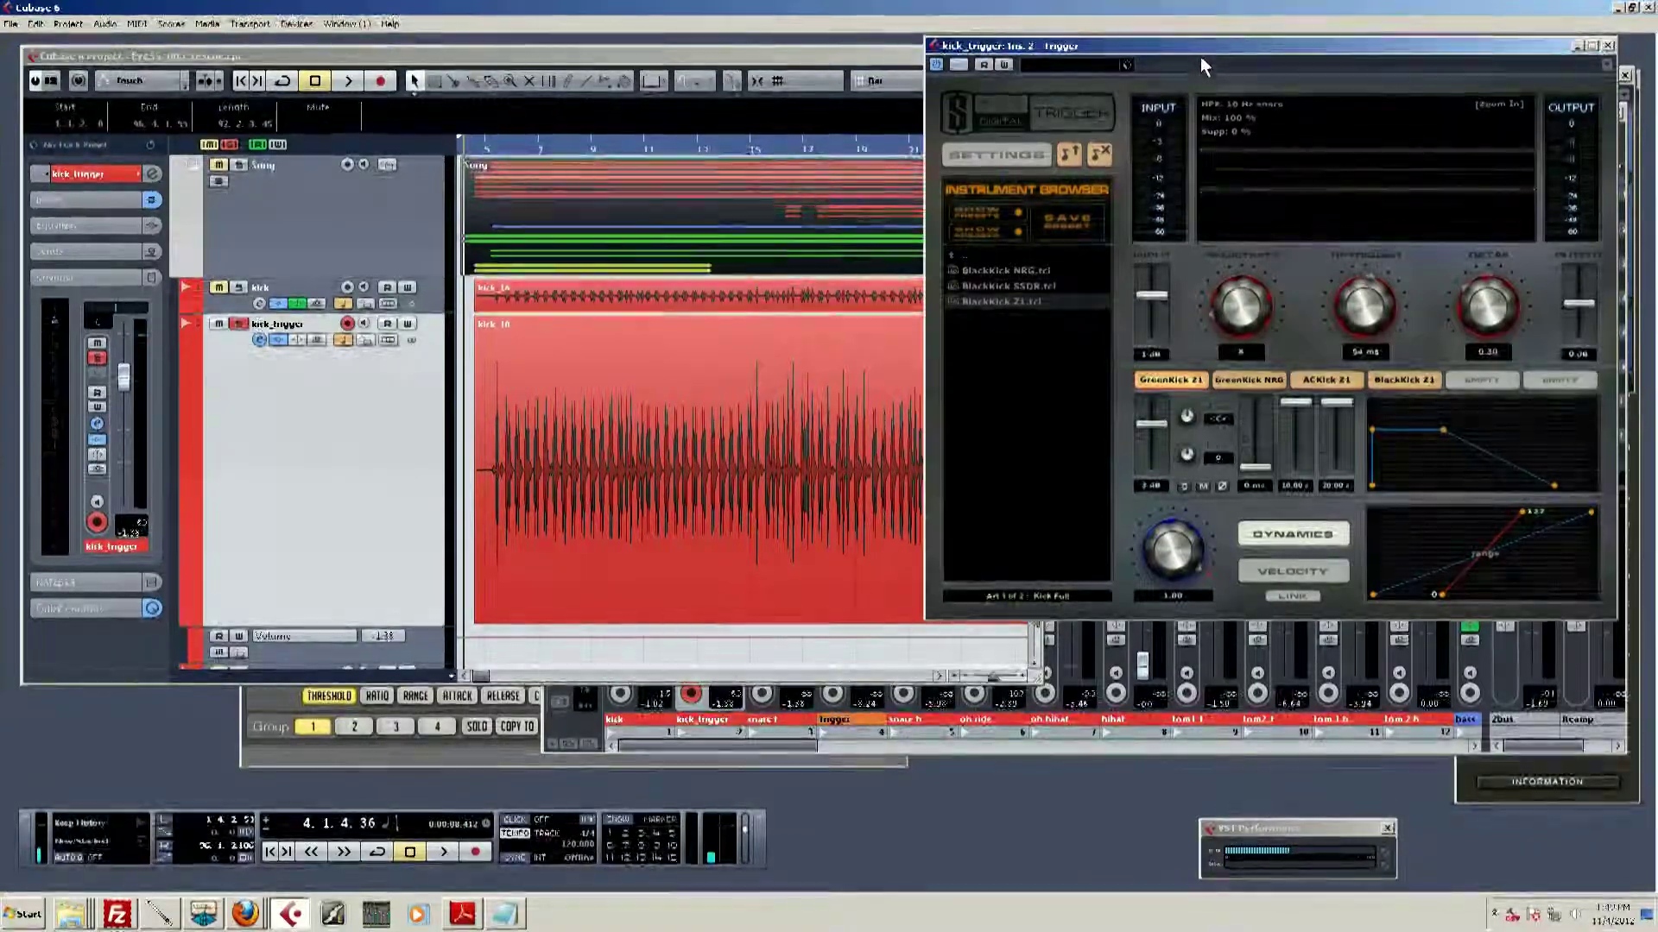
pyautogui.moveTo(1180, 48); pyautogui.dragTo(1190, 92)
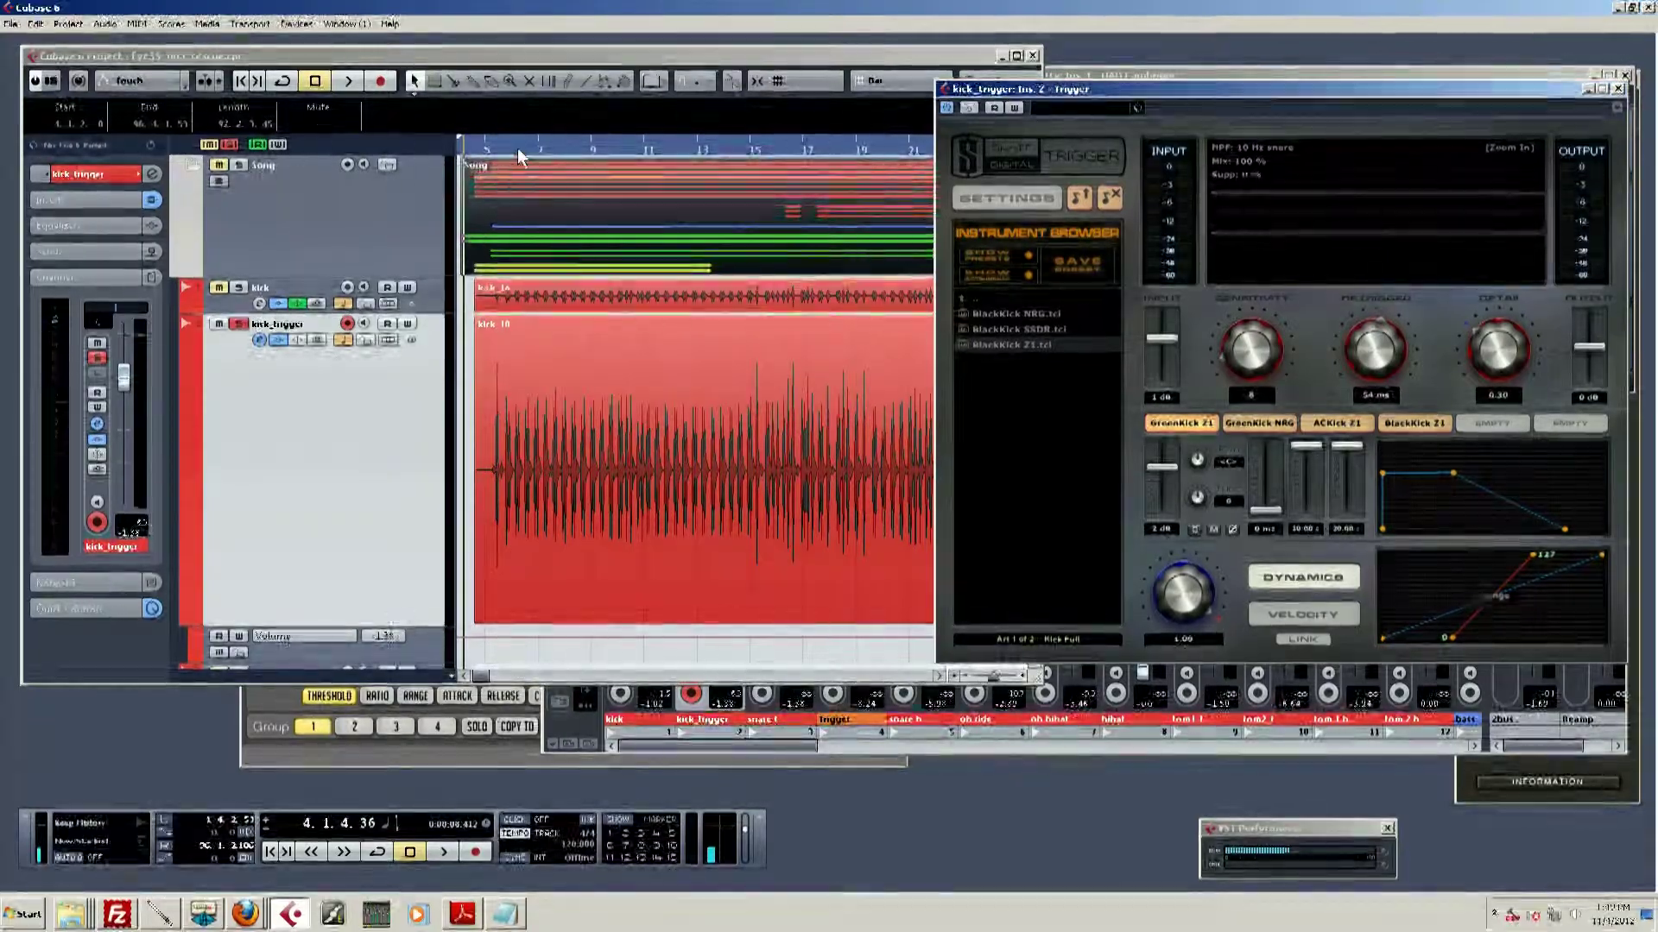
pyautogui.moveTo(520, 156); pyautogui.dragTo(500, 126)
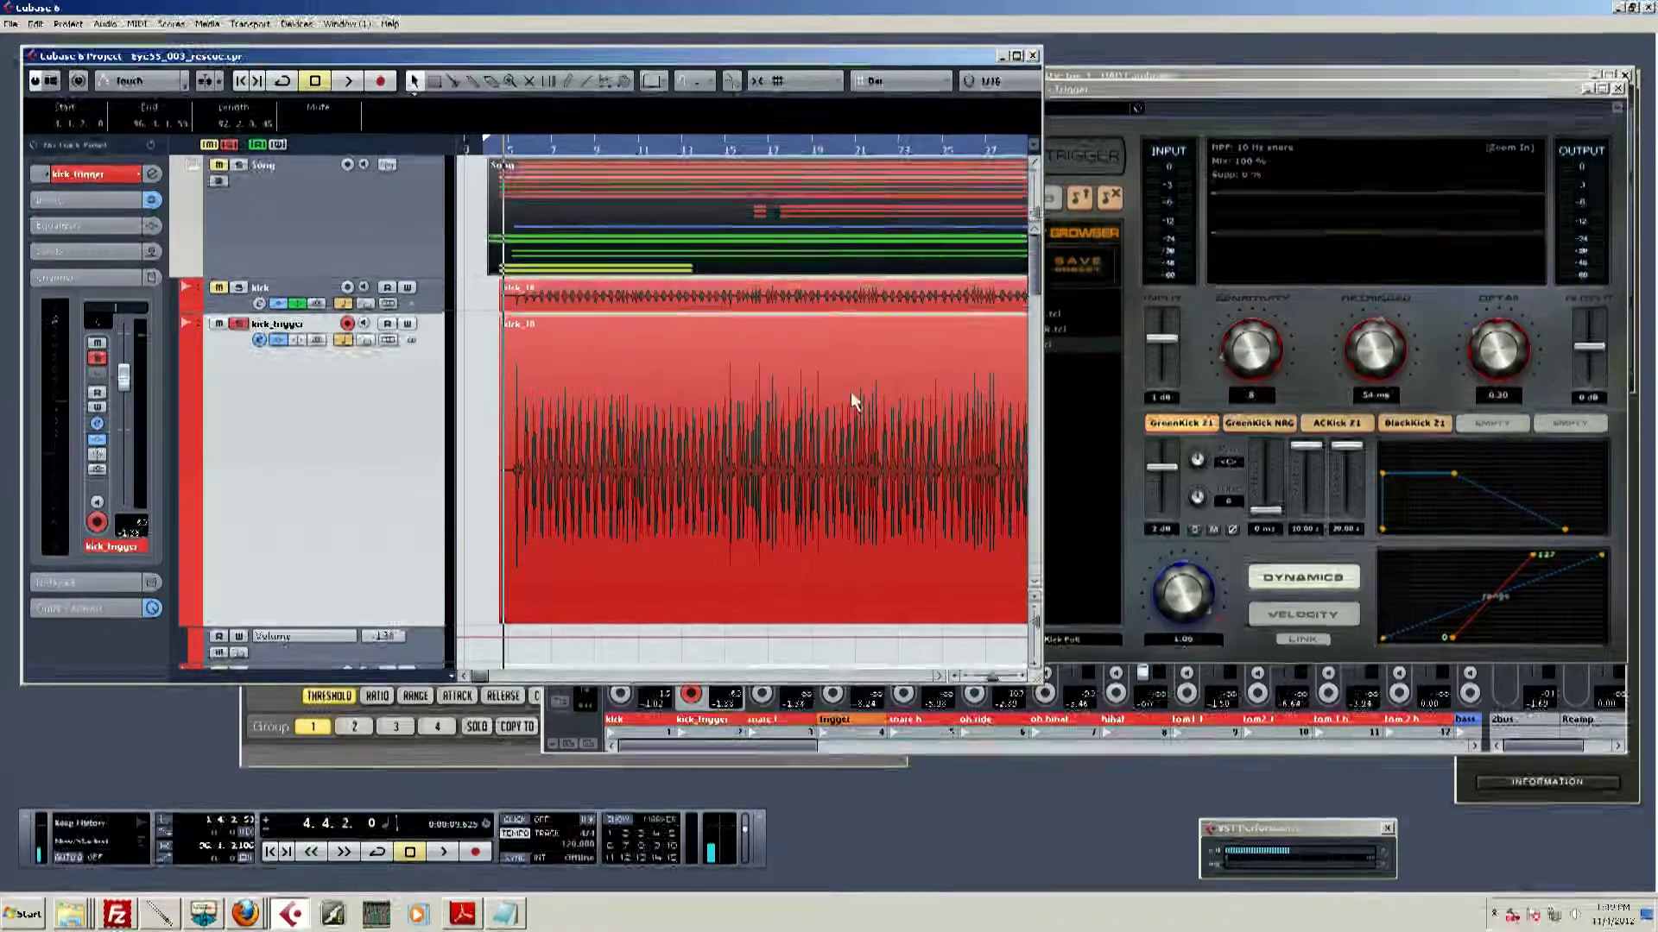
pyautogui.click(1249, 354)
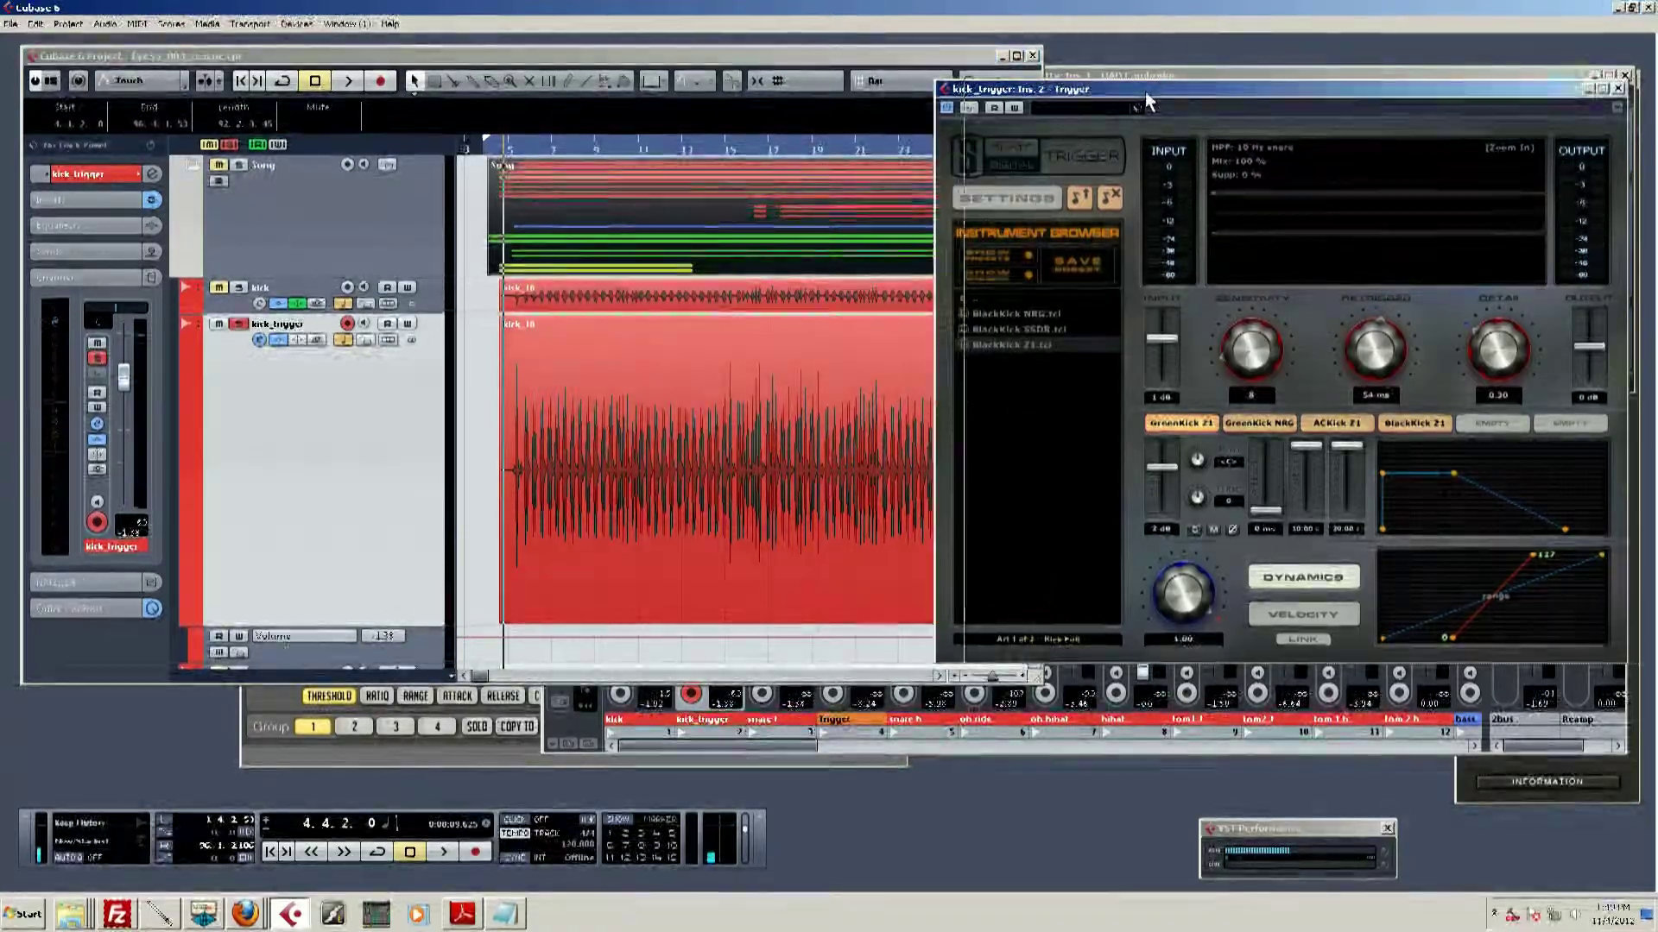
pyautogui.moveTo(1149, 104); pyautogui.dragTo(1174, 103)
pyautogui.click(516, 156)
pyautogui.click(563, 448)
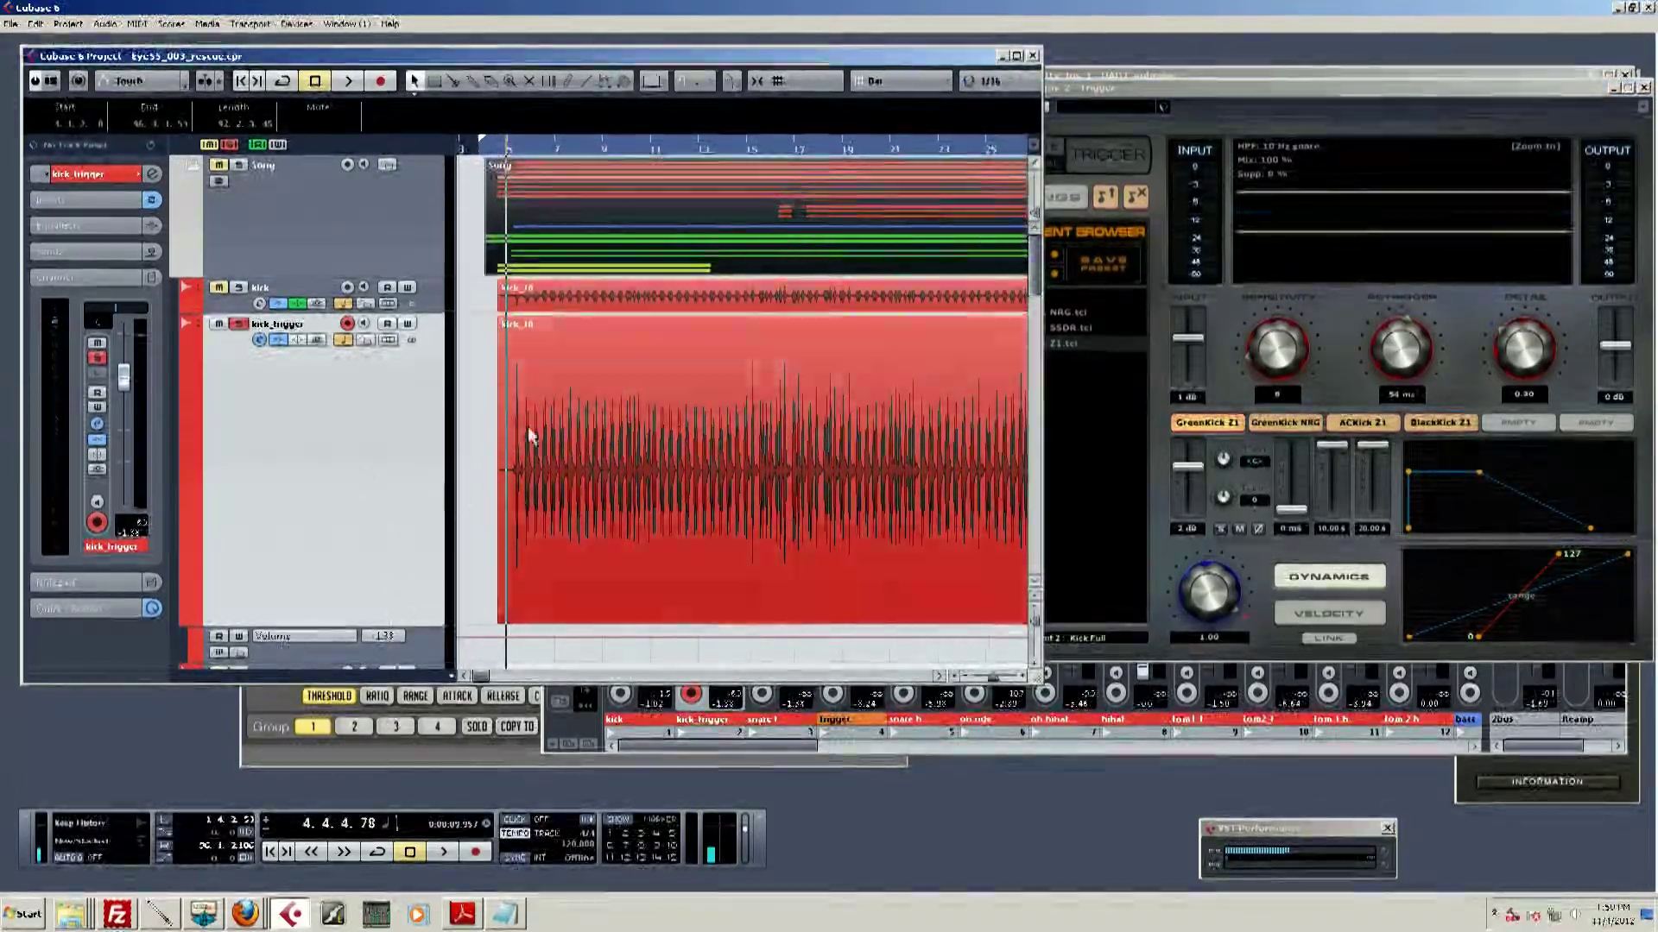
# Step: Lower the GreenKick Z1 sample level in Trigger to 1 dB and audition the blend
pyautogui.click(1368, 420)
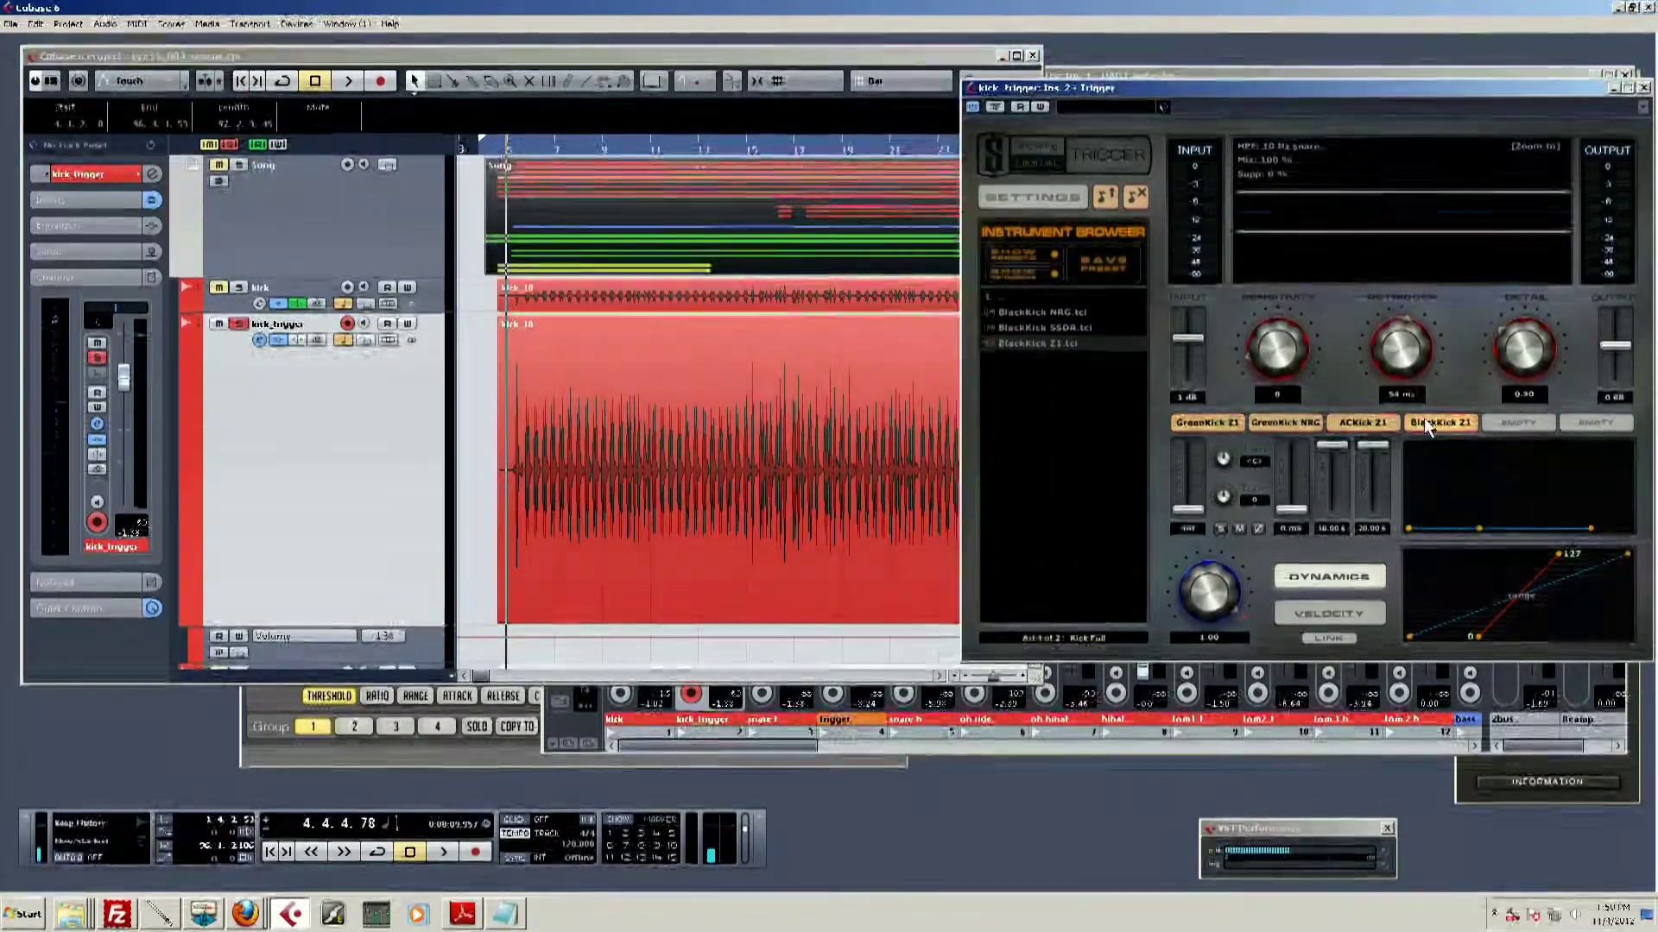
pyautogui.click(1423, 418)
pyautogui.click(1213, 423)
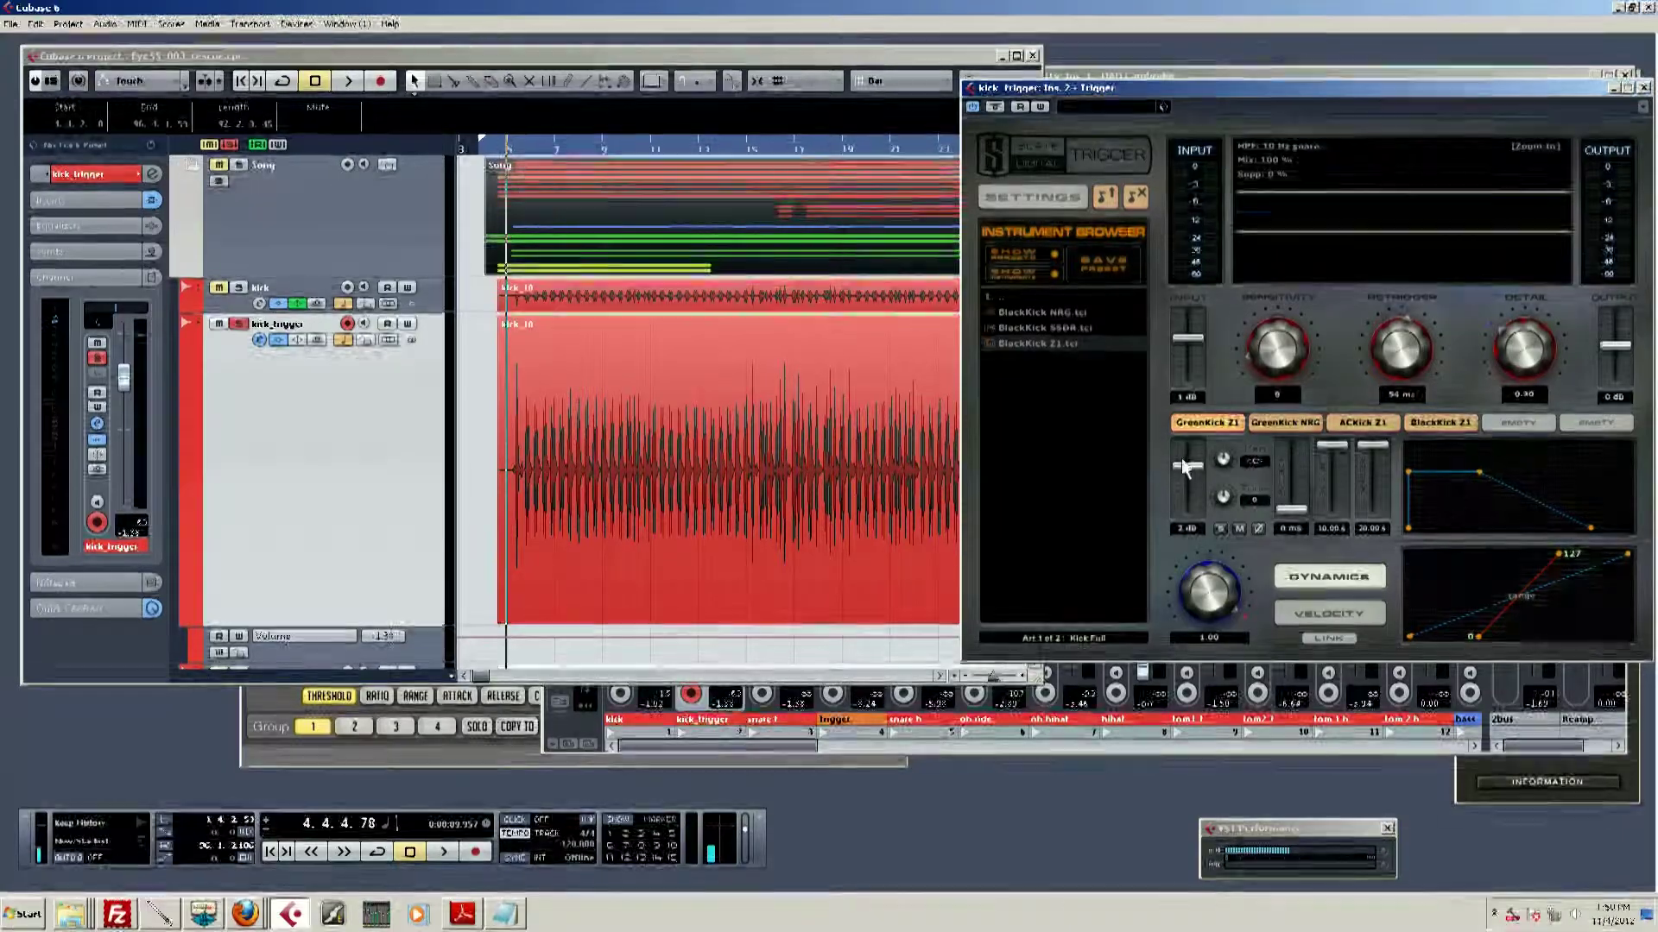
pyautogui.moveTo(1181, 471); pyautogui.dragTo(1183, 470)
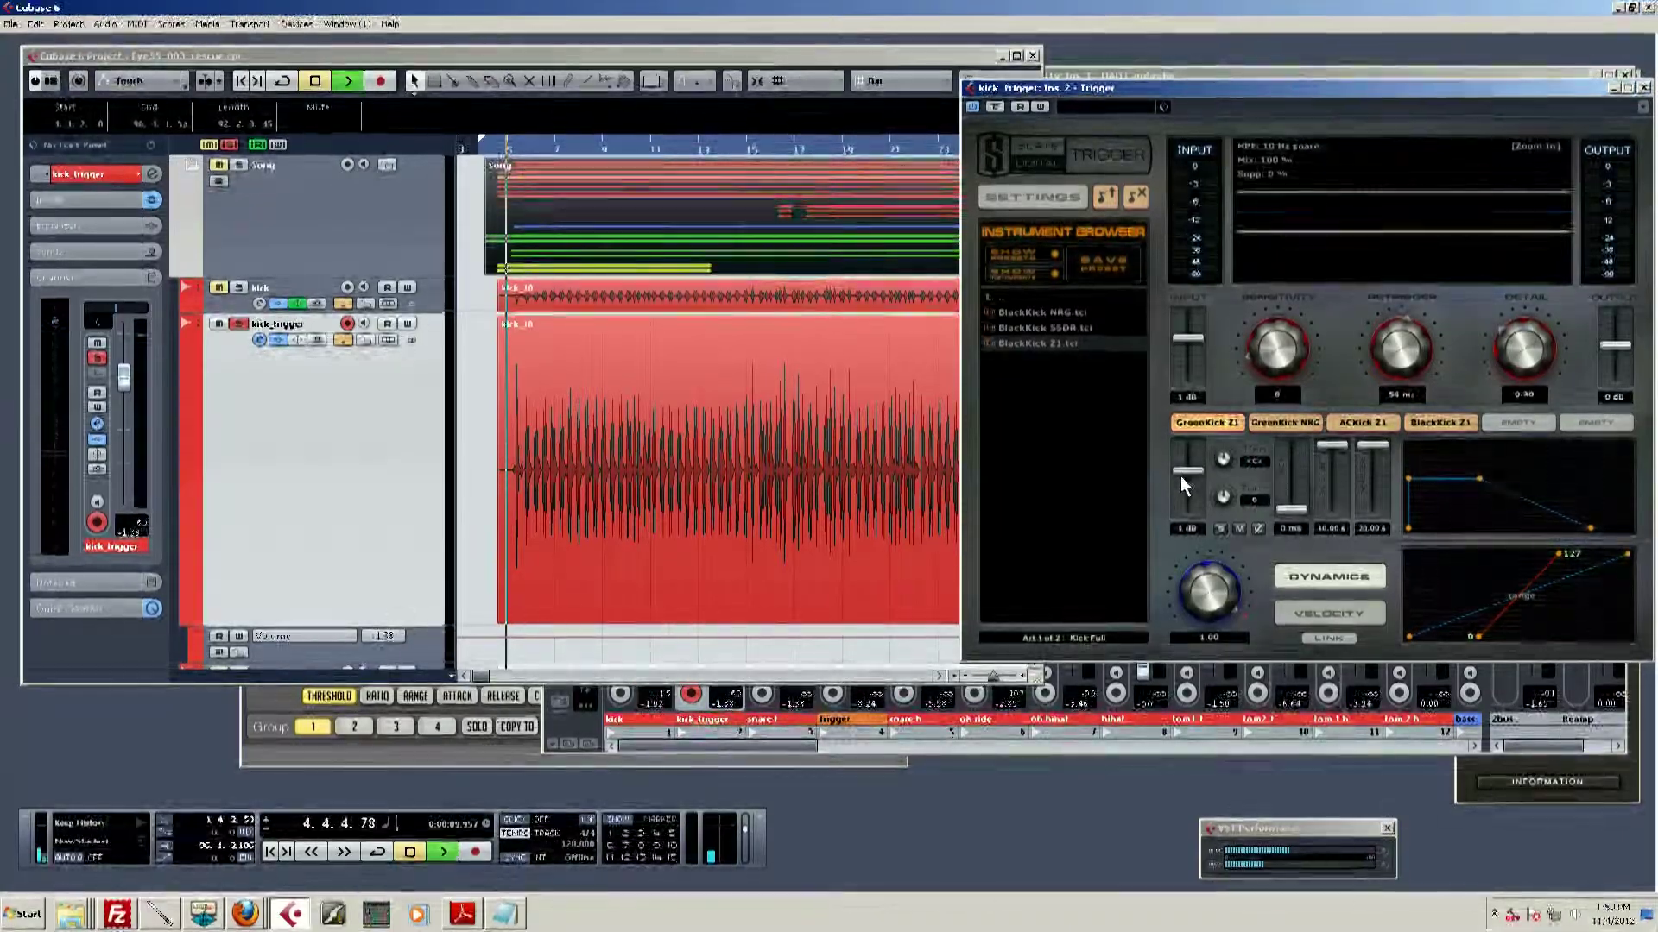
pyautogui.press('space')
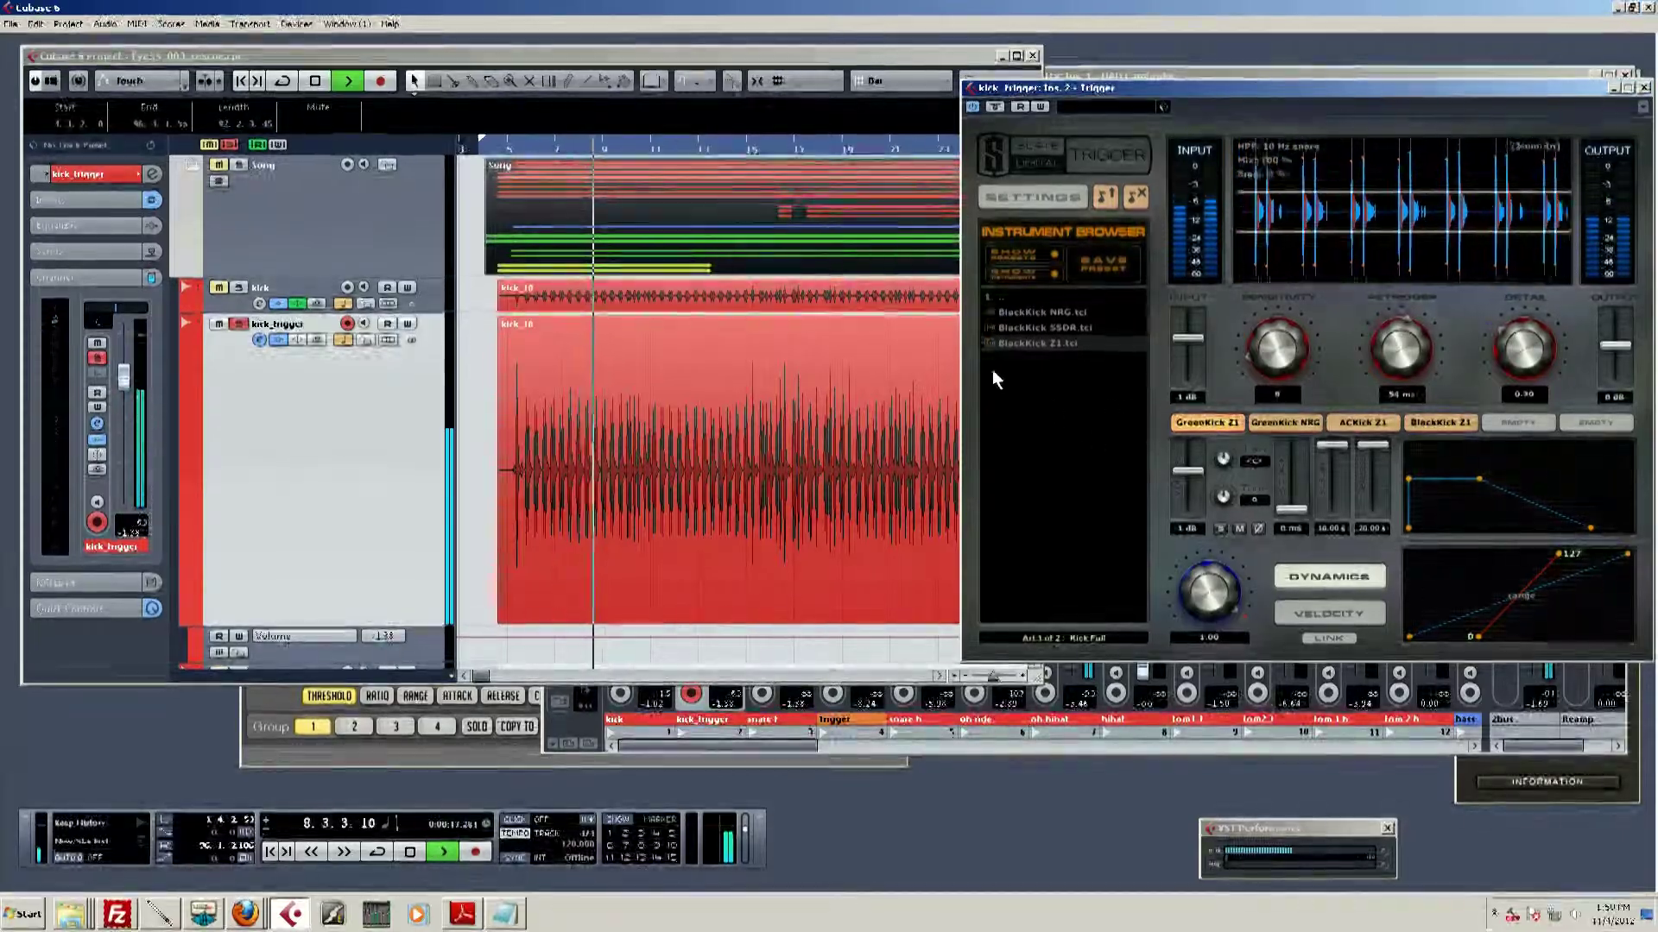
pyautogui.press('space')
# Step: Lower the kick_trigger fader, move the solo to the original kick track, and play from bar 5
pyautogui.click(121, 377)
pyautogui.moveTo(121, 377); pyautogui.dragTo(126, 398)
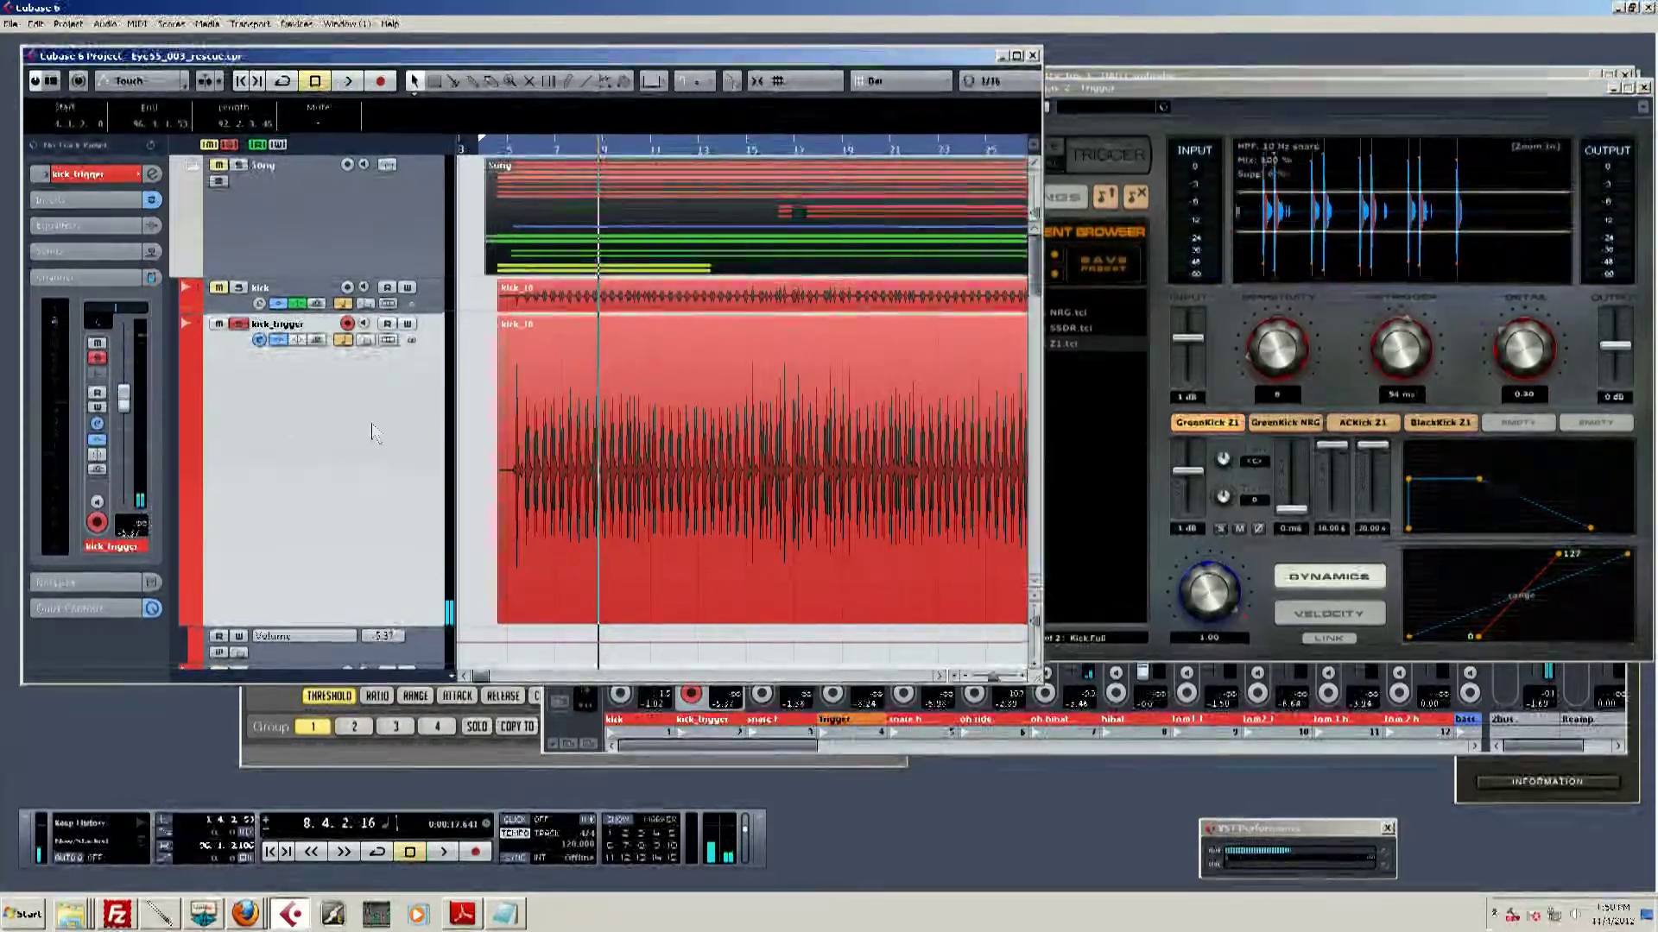
pyautogui.click(238, 323)
pyautogui.click(238, 287)
pyautogui.click(515, 146)
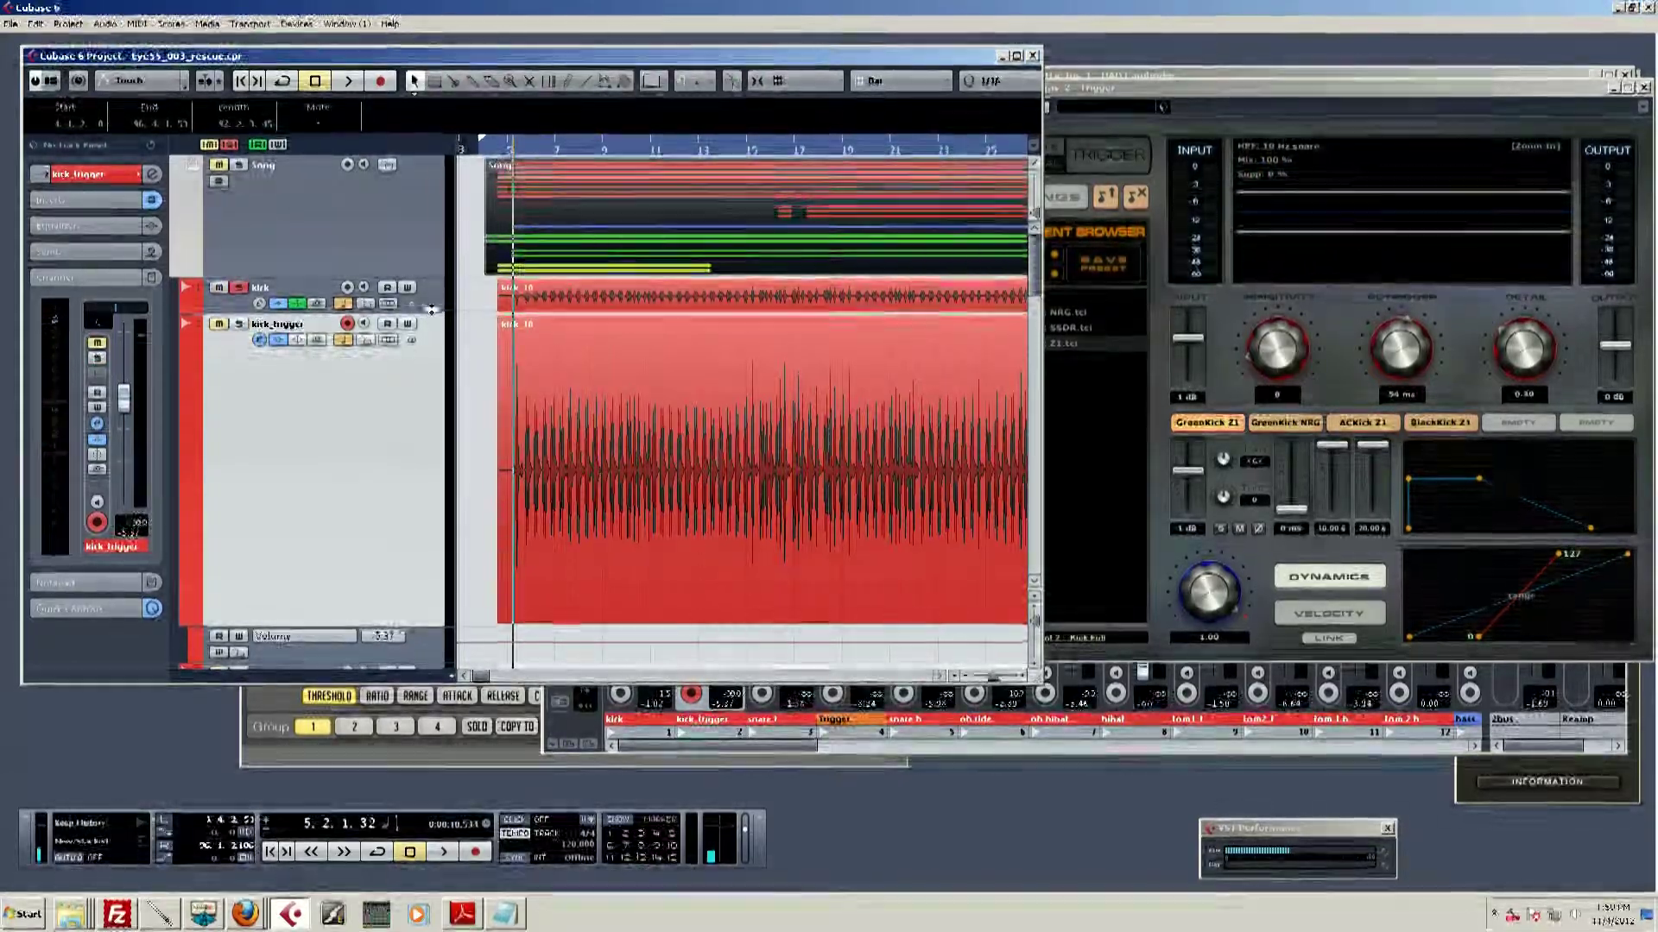
pyautogui.press('space')
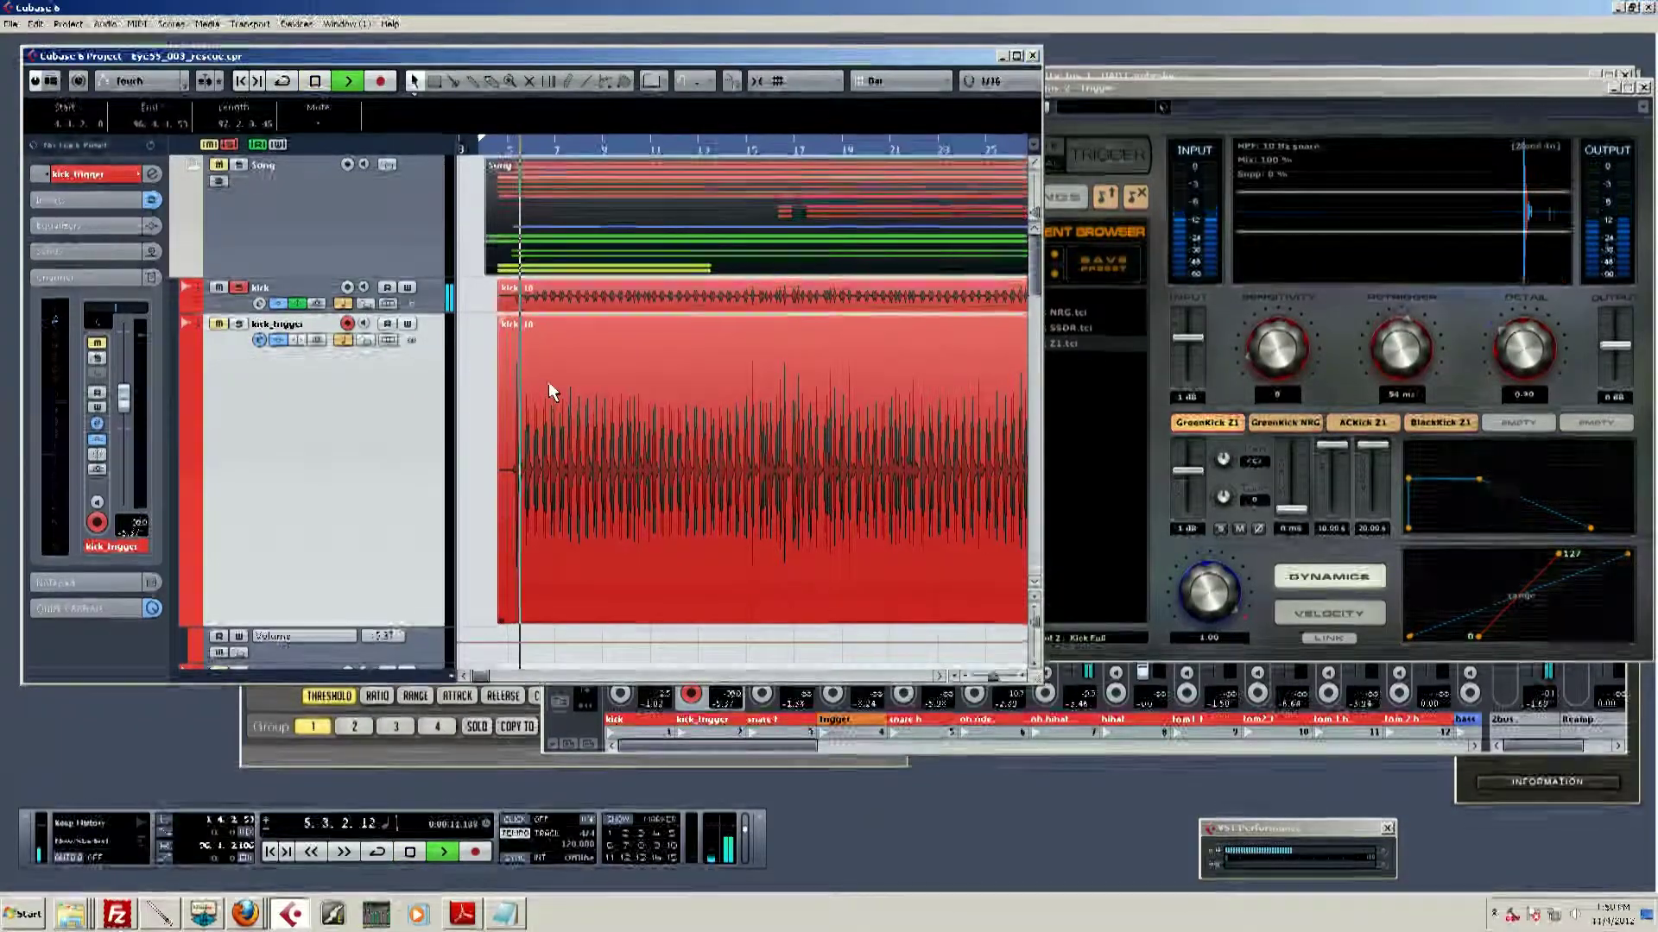
# Step: Select the kick track, scroll down to reveal the snare tracks, and stop playback
pyautogui.click(432, 299)
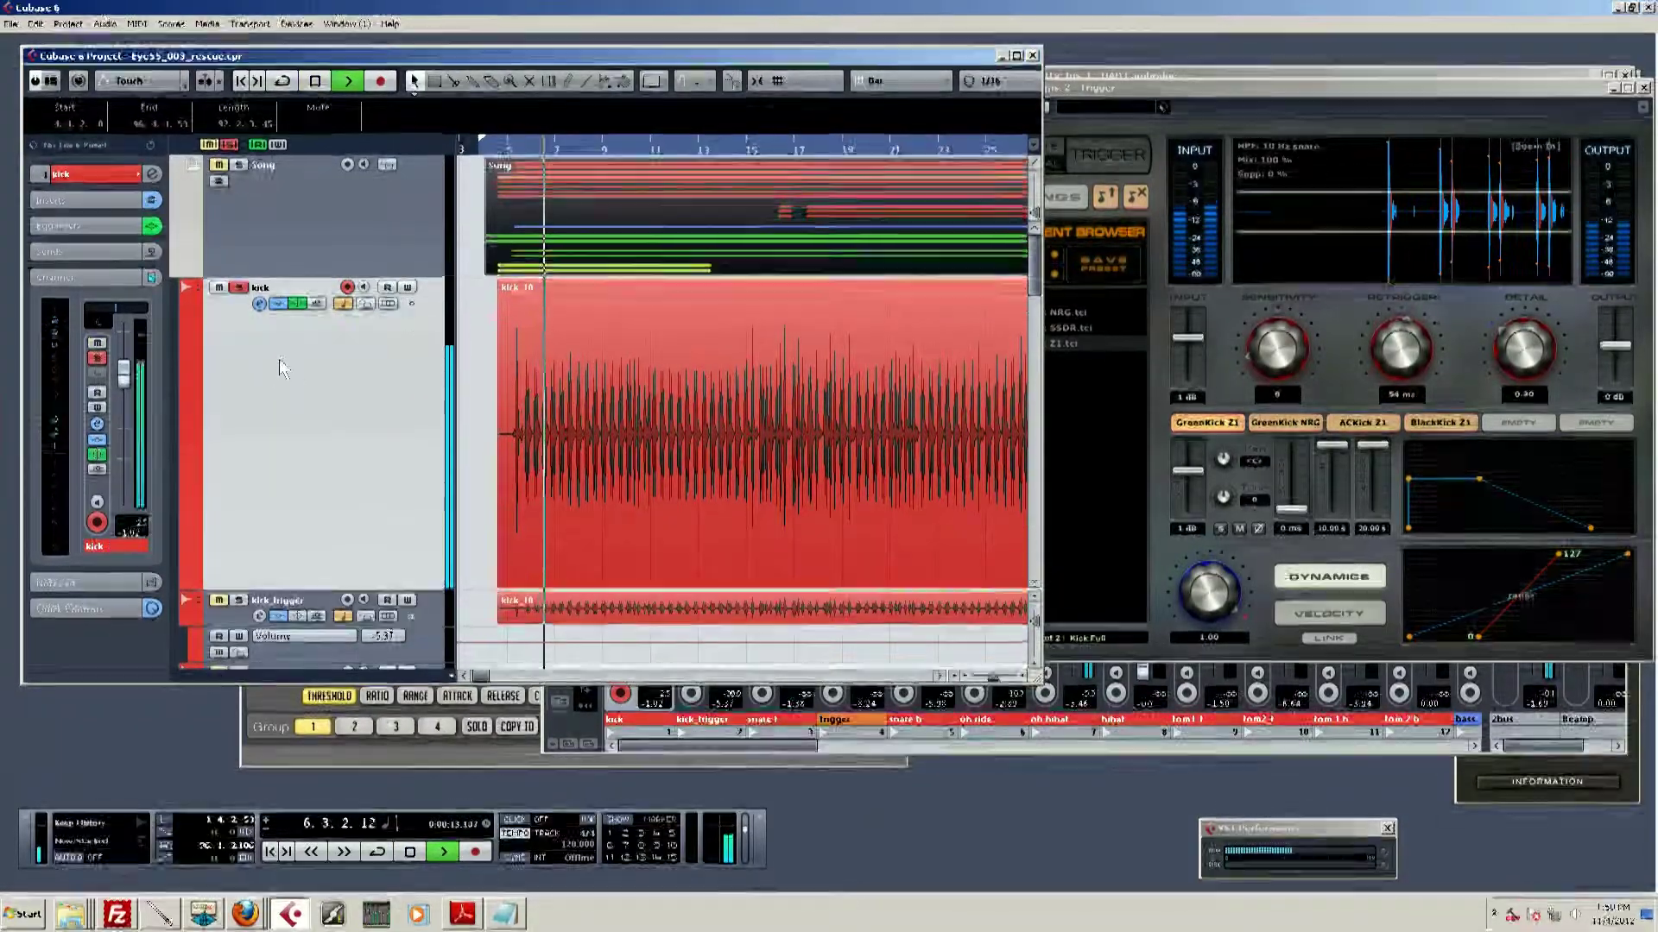
pyautogui.scroll(-2, 636, 495)
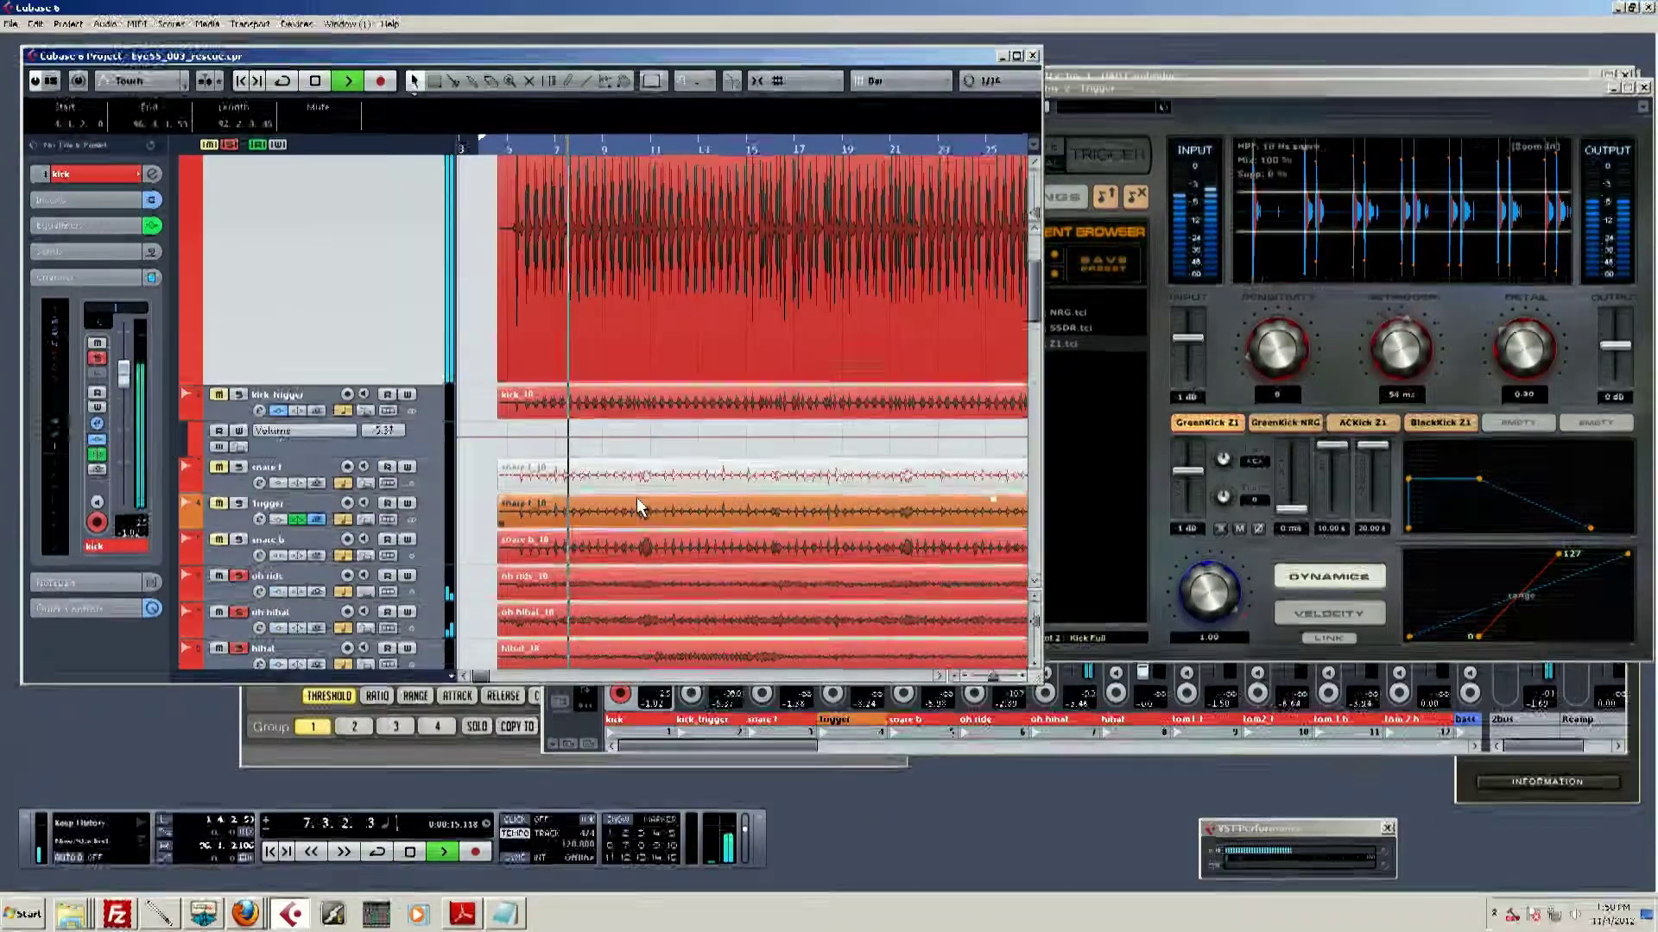
pyautogui.press('space')
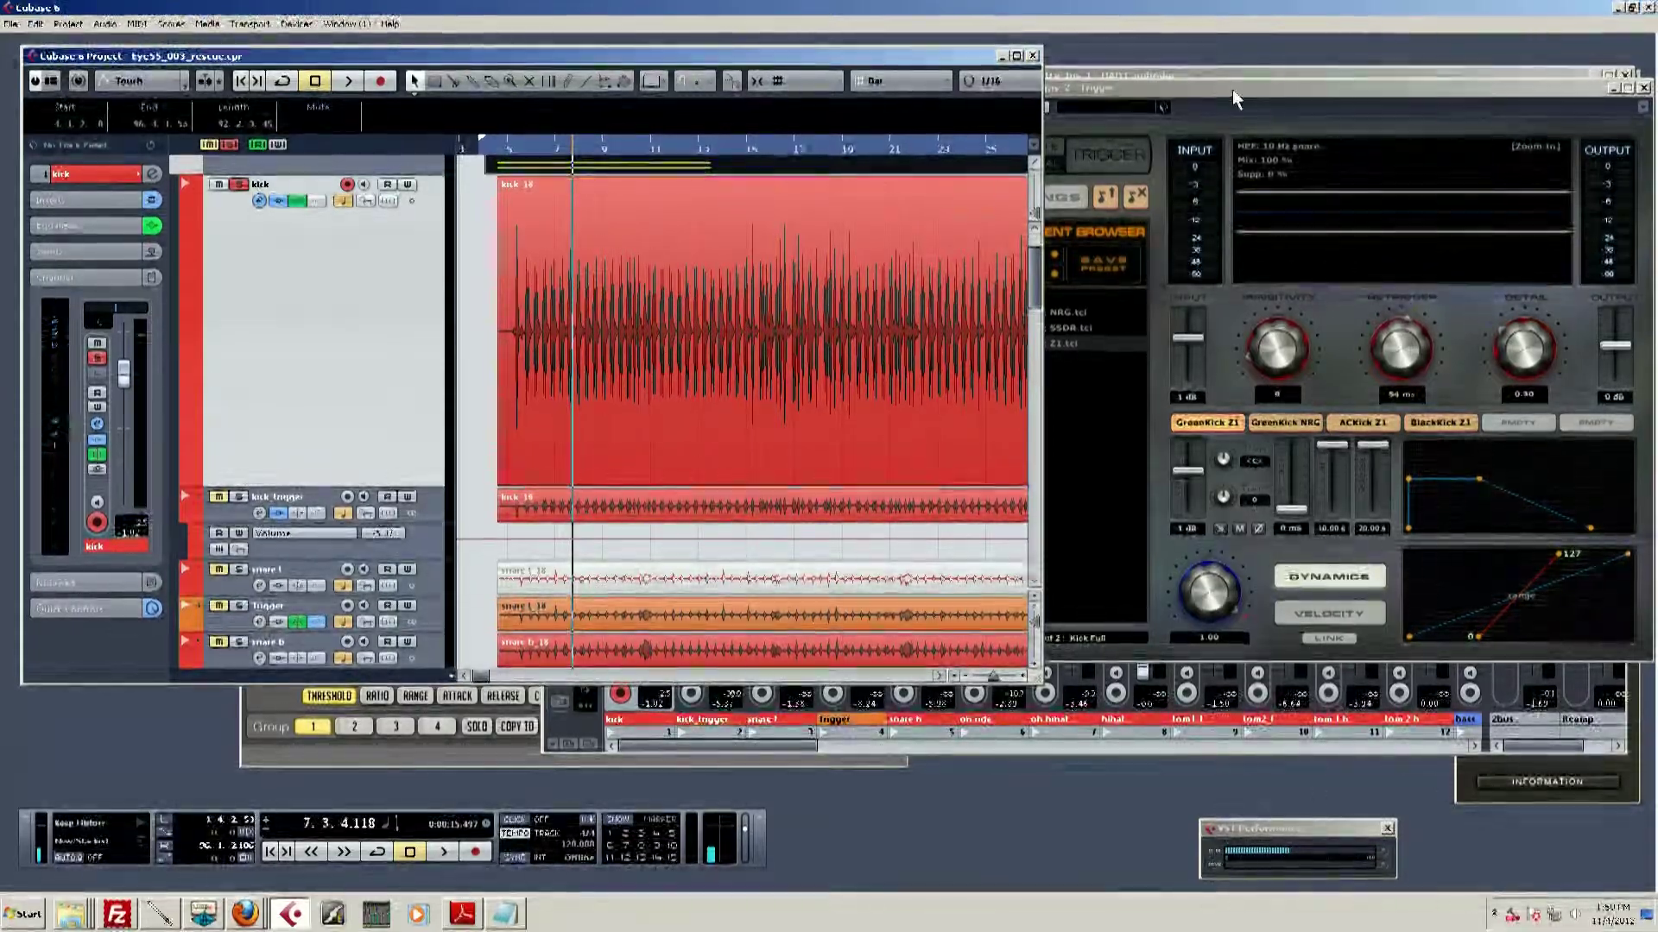
# Step: Move the Trigger window aside, audition the kick, select the kick_10 event and return to bar 5
pyautogui.moveTo(1222, 86); pyautogui.dragTo(1141, 86)
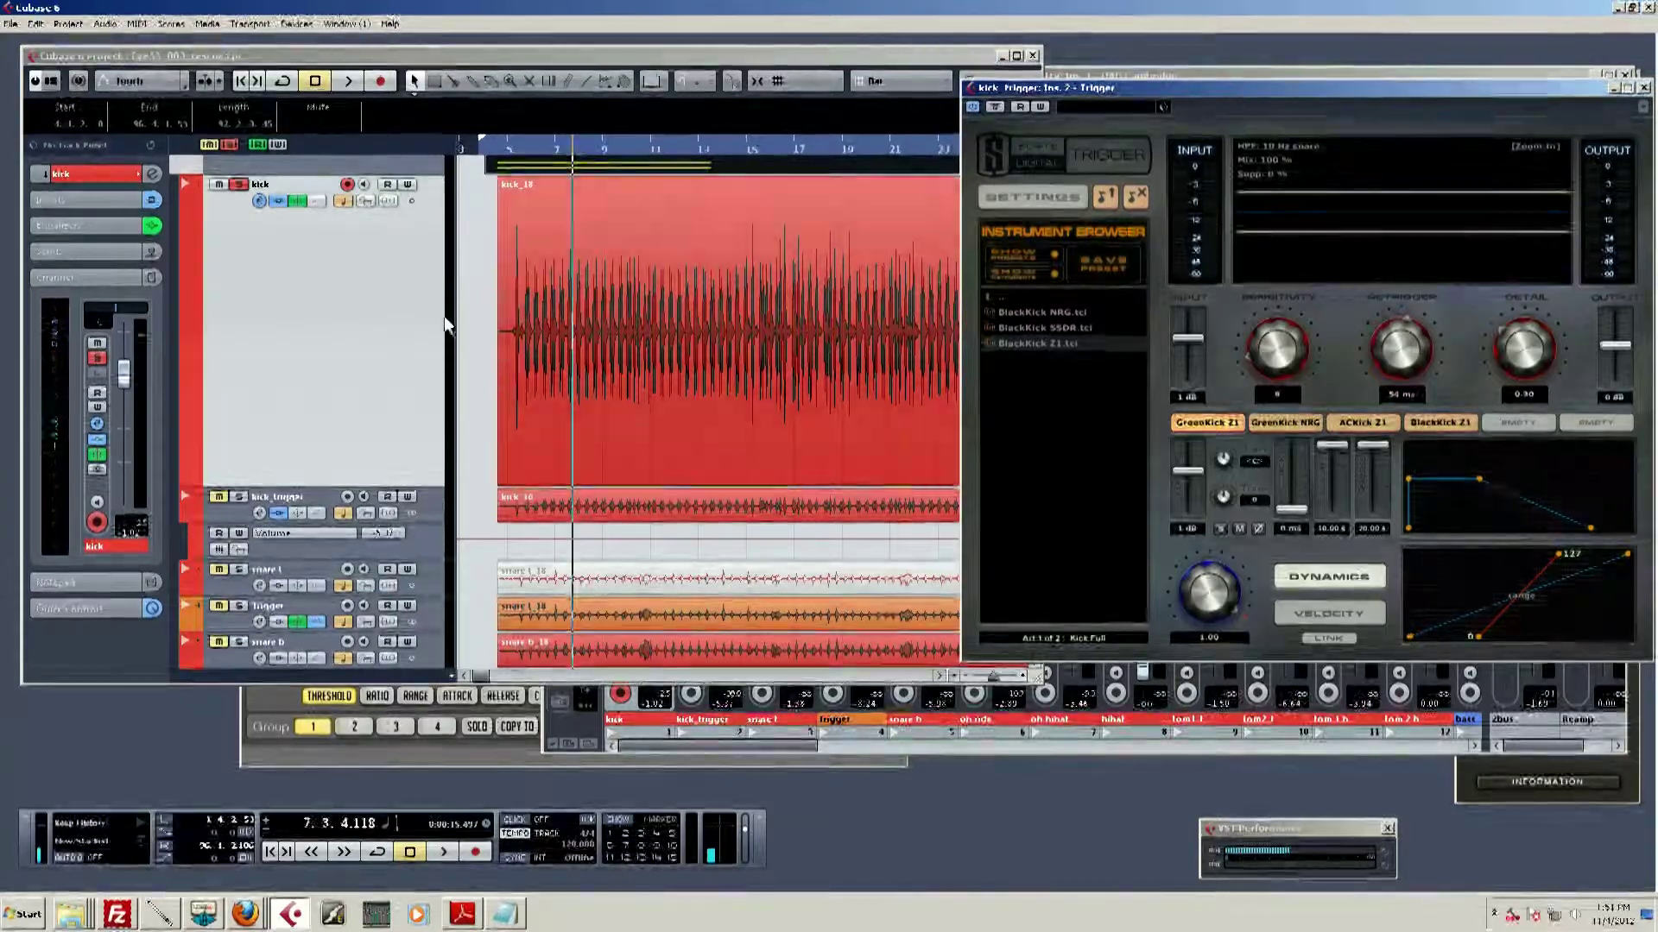
pyautogui.click(291, 373)
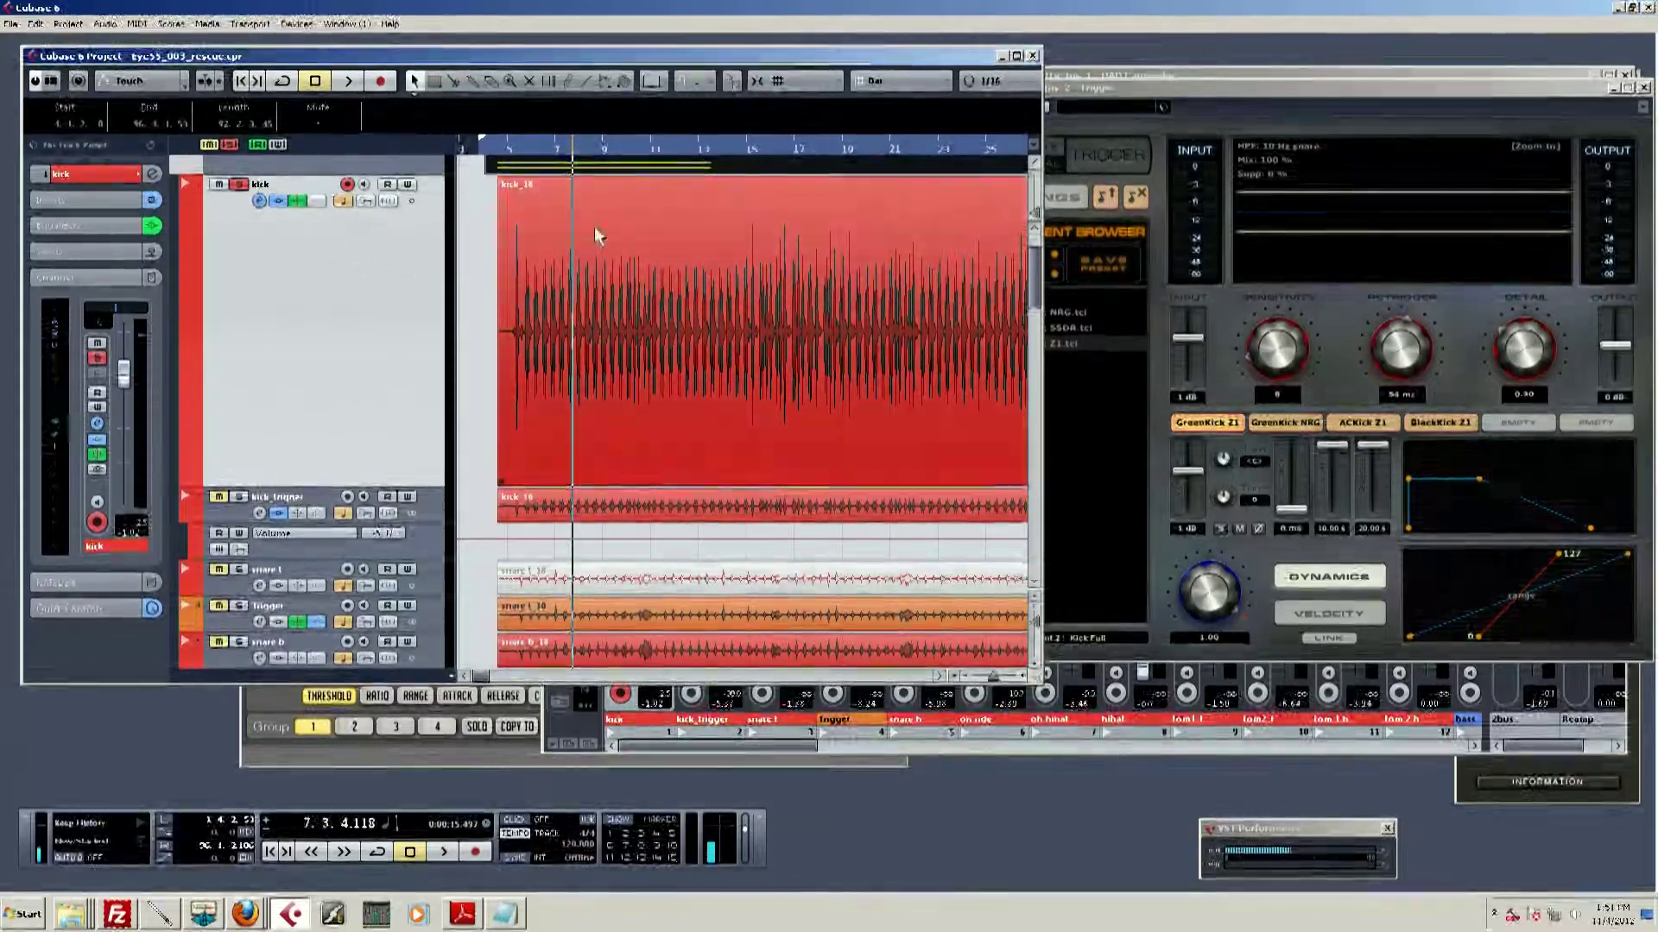
pyautogui.press('space')
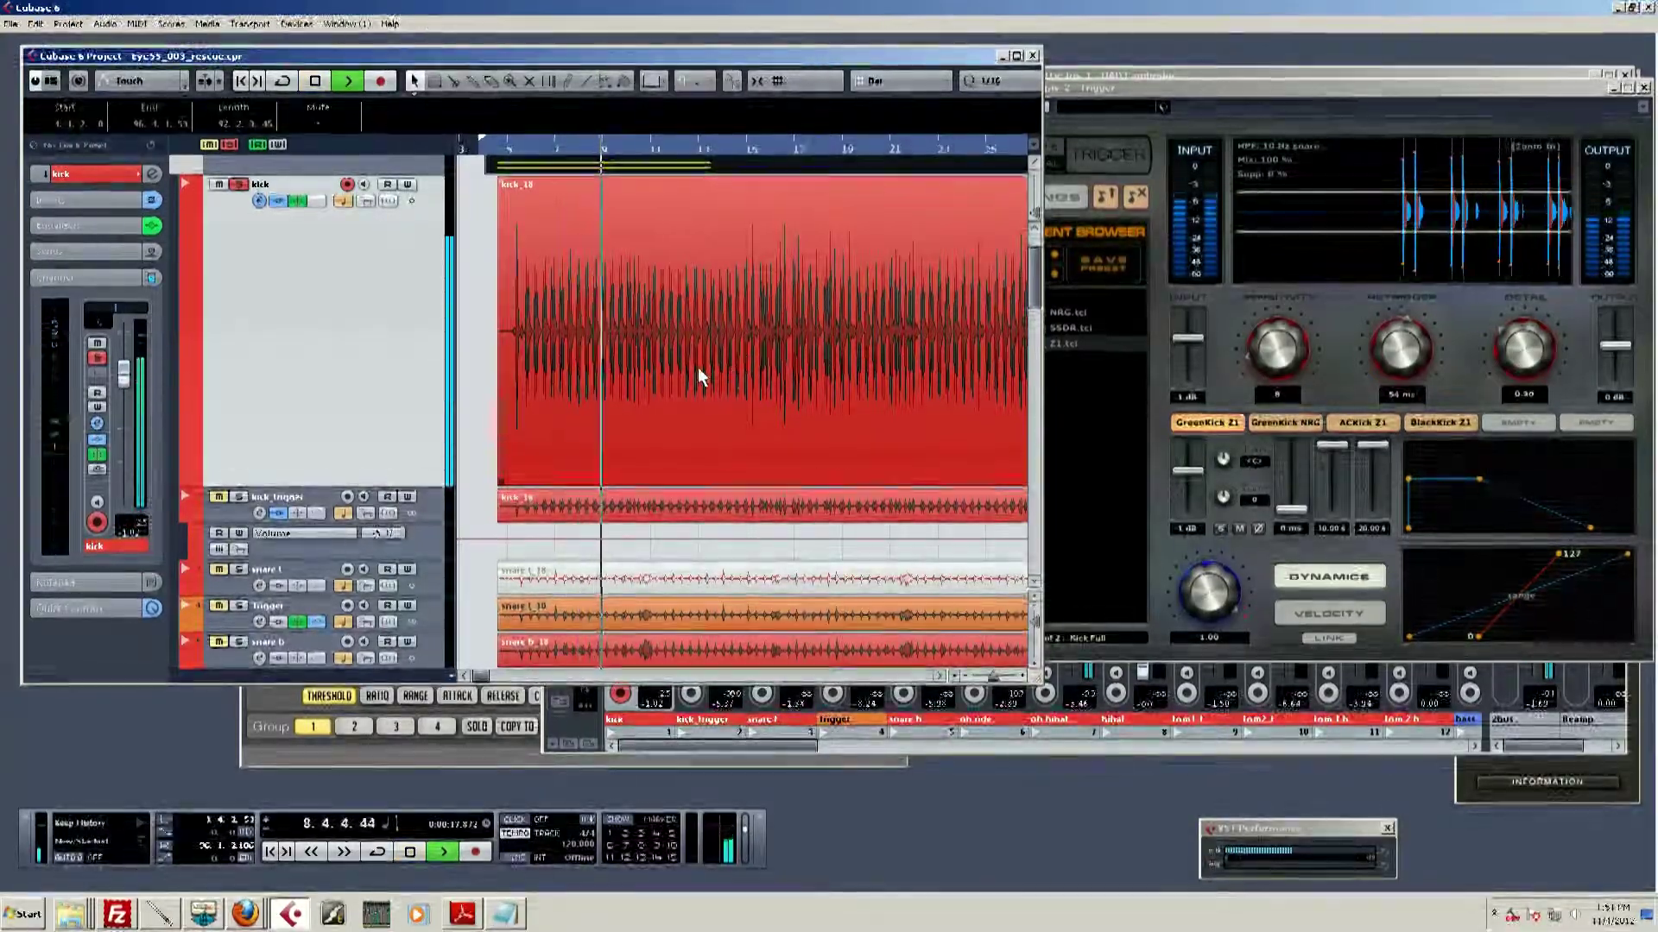
pyautogui.press('space')
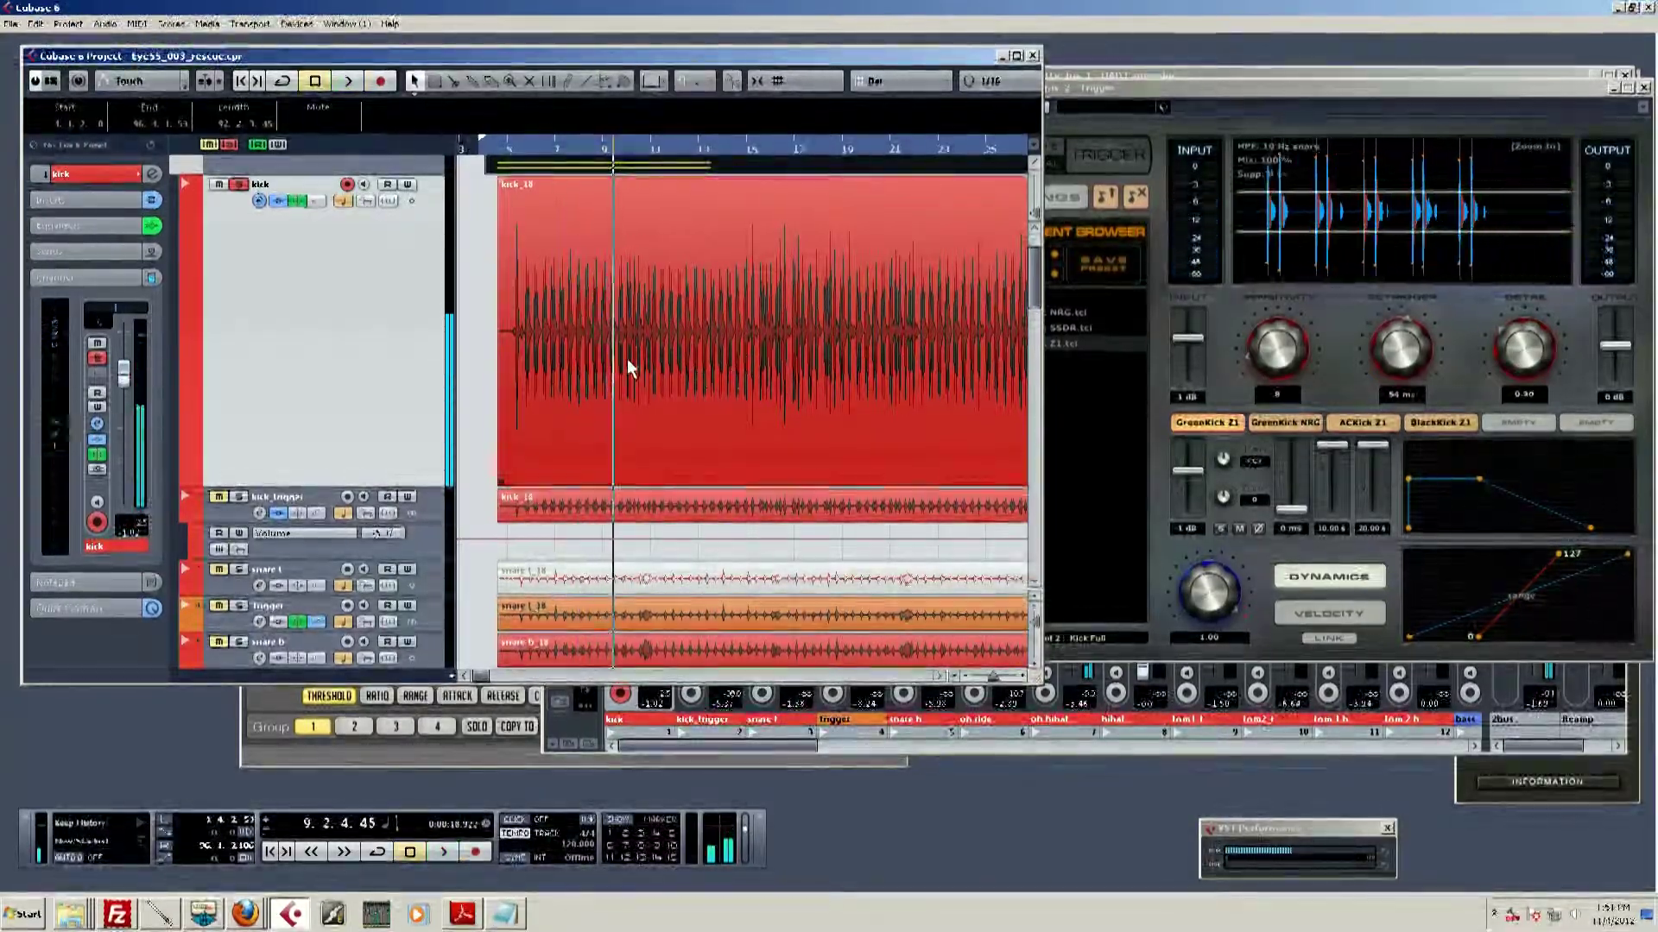
pyautogui.scroll(2, 535, 394)
pyautogui.scroll(-2, 534, 394)
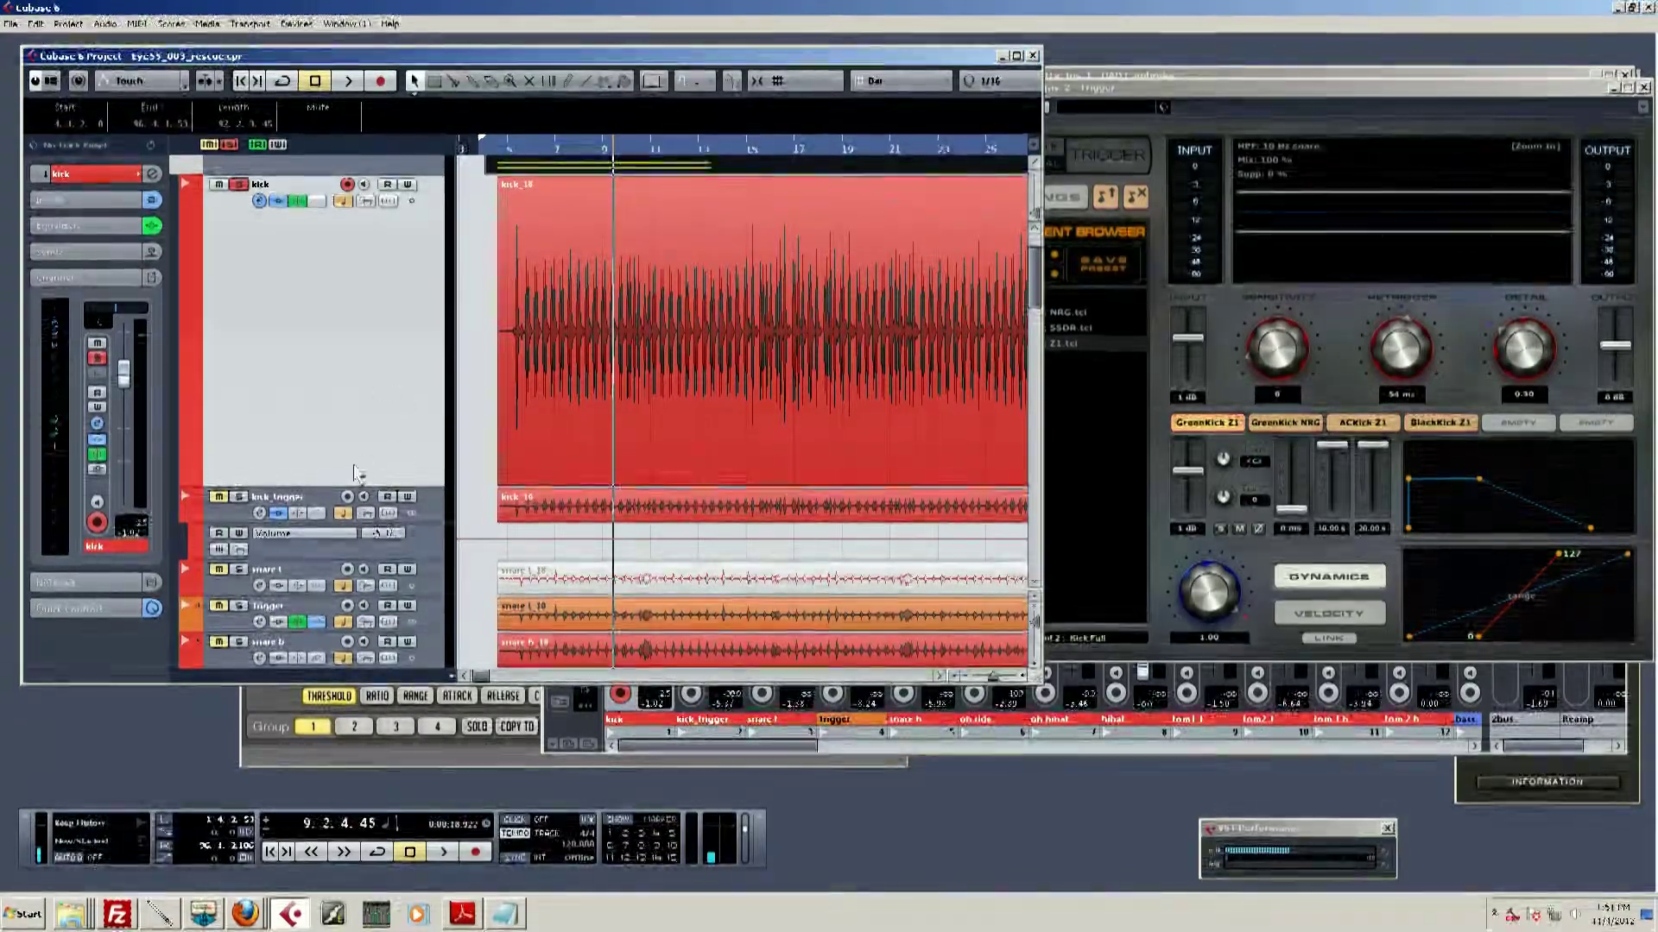
pyautogui.click(501, 204)
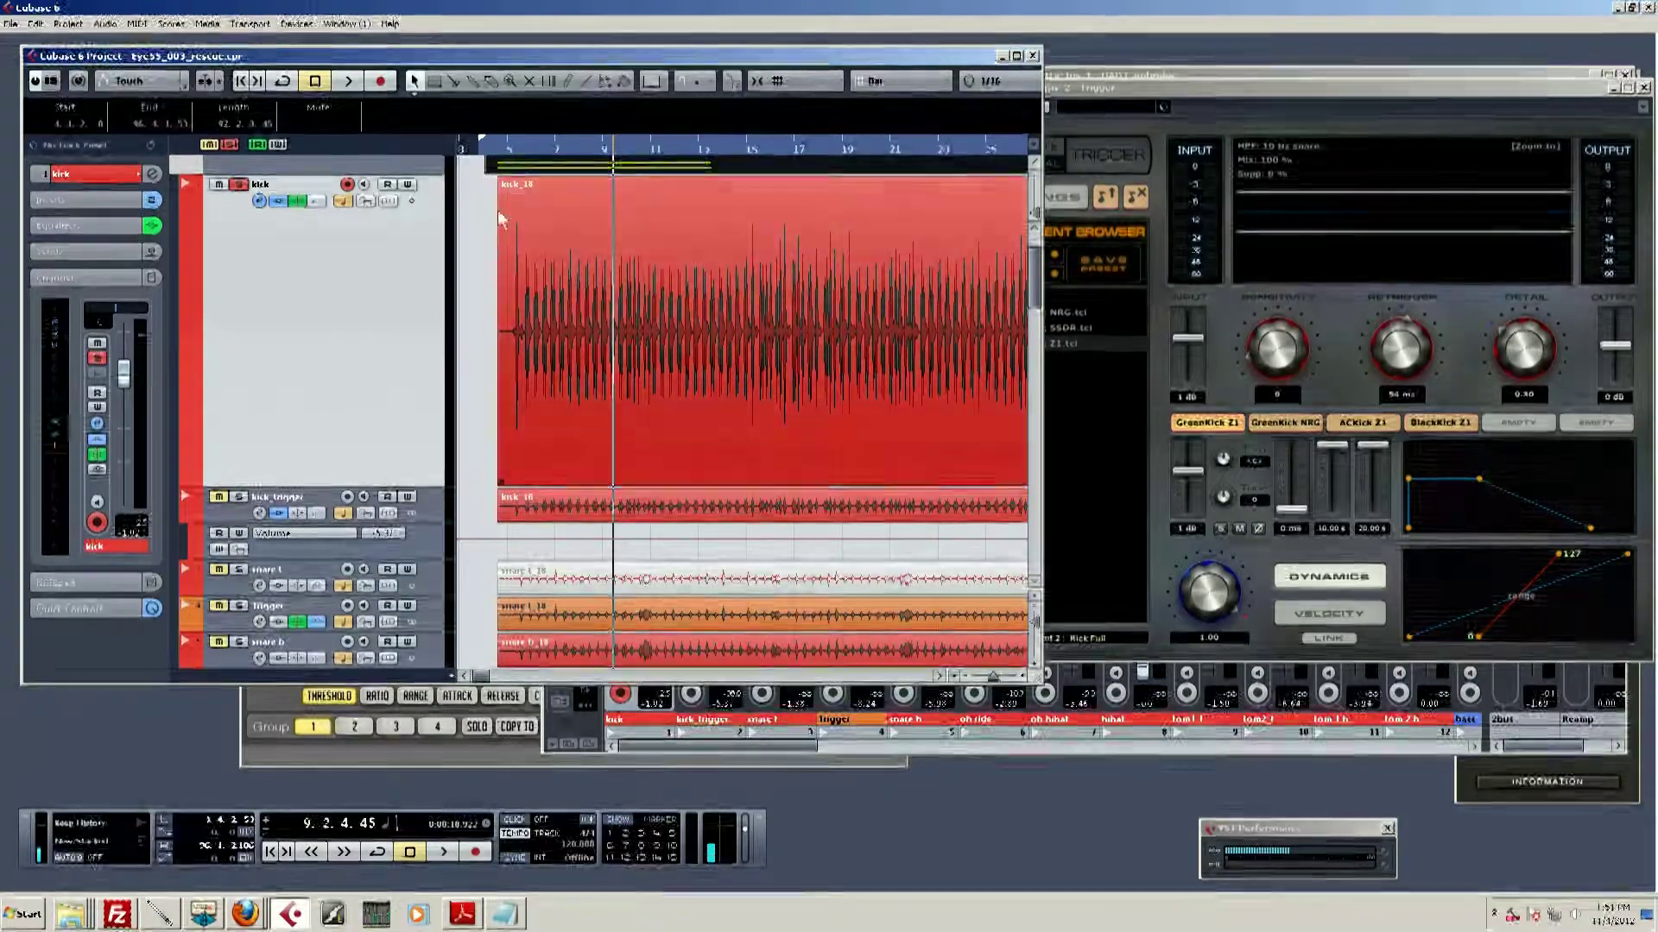
pyautogui.click(509, 160)
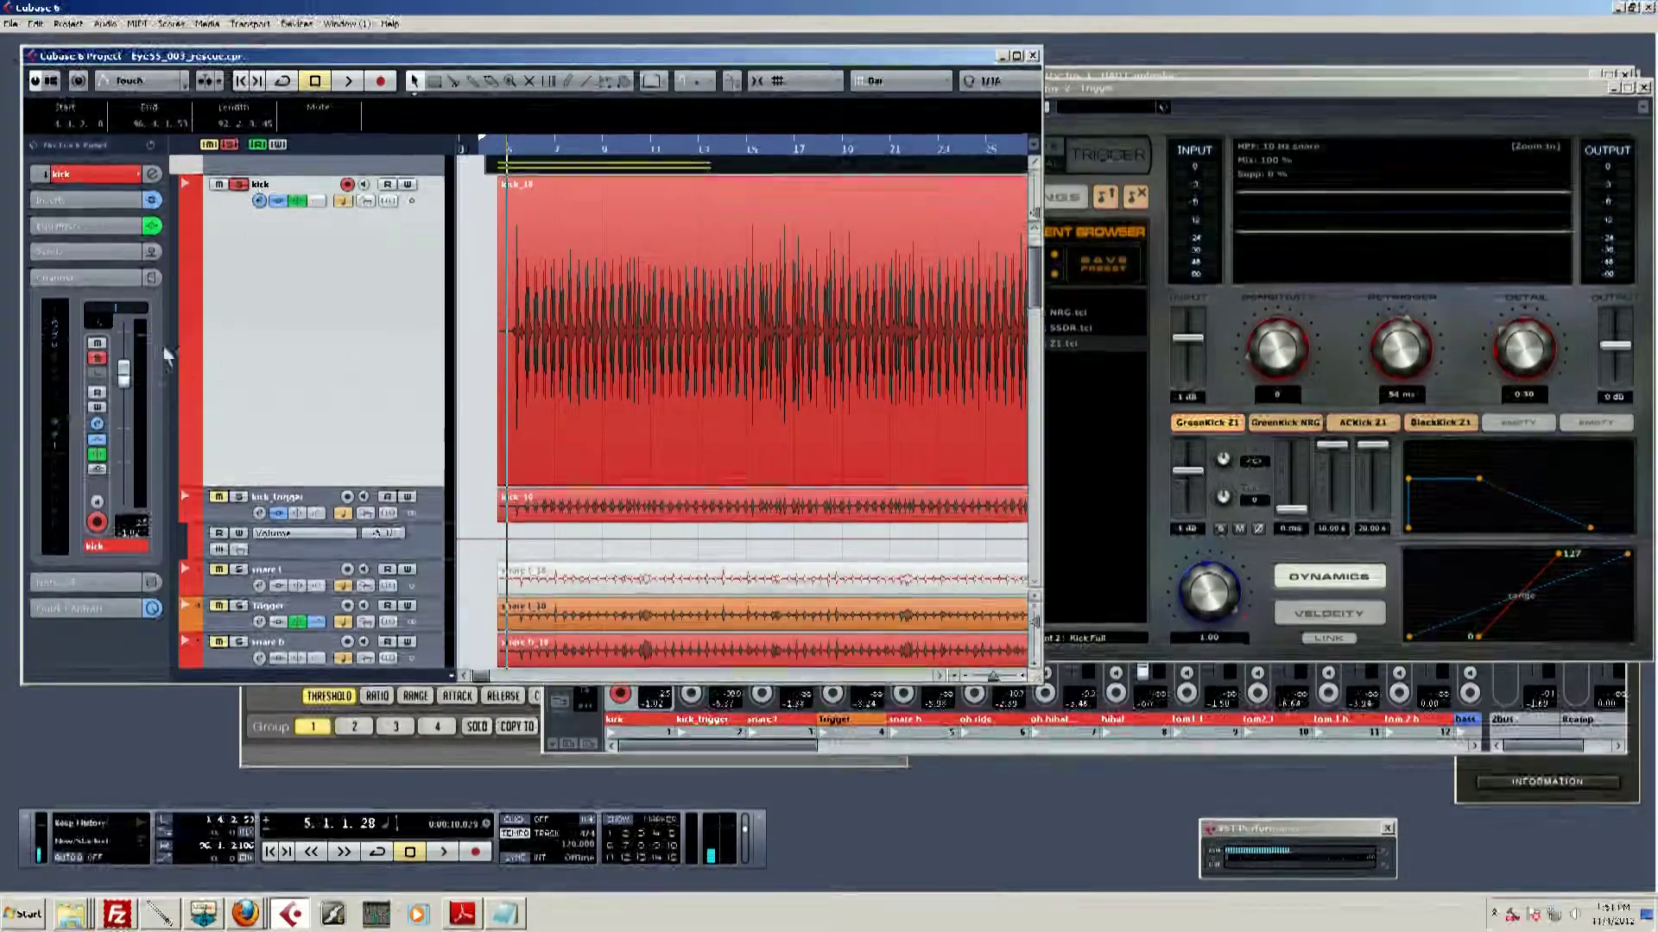
# Step: Pull the kick track's volume far down, audition the kick_trigger track, then return to bar 5
pyautogui.moveTo(127, 375); pyautogui.dragTo(125, 494)
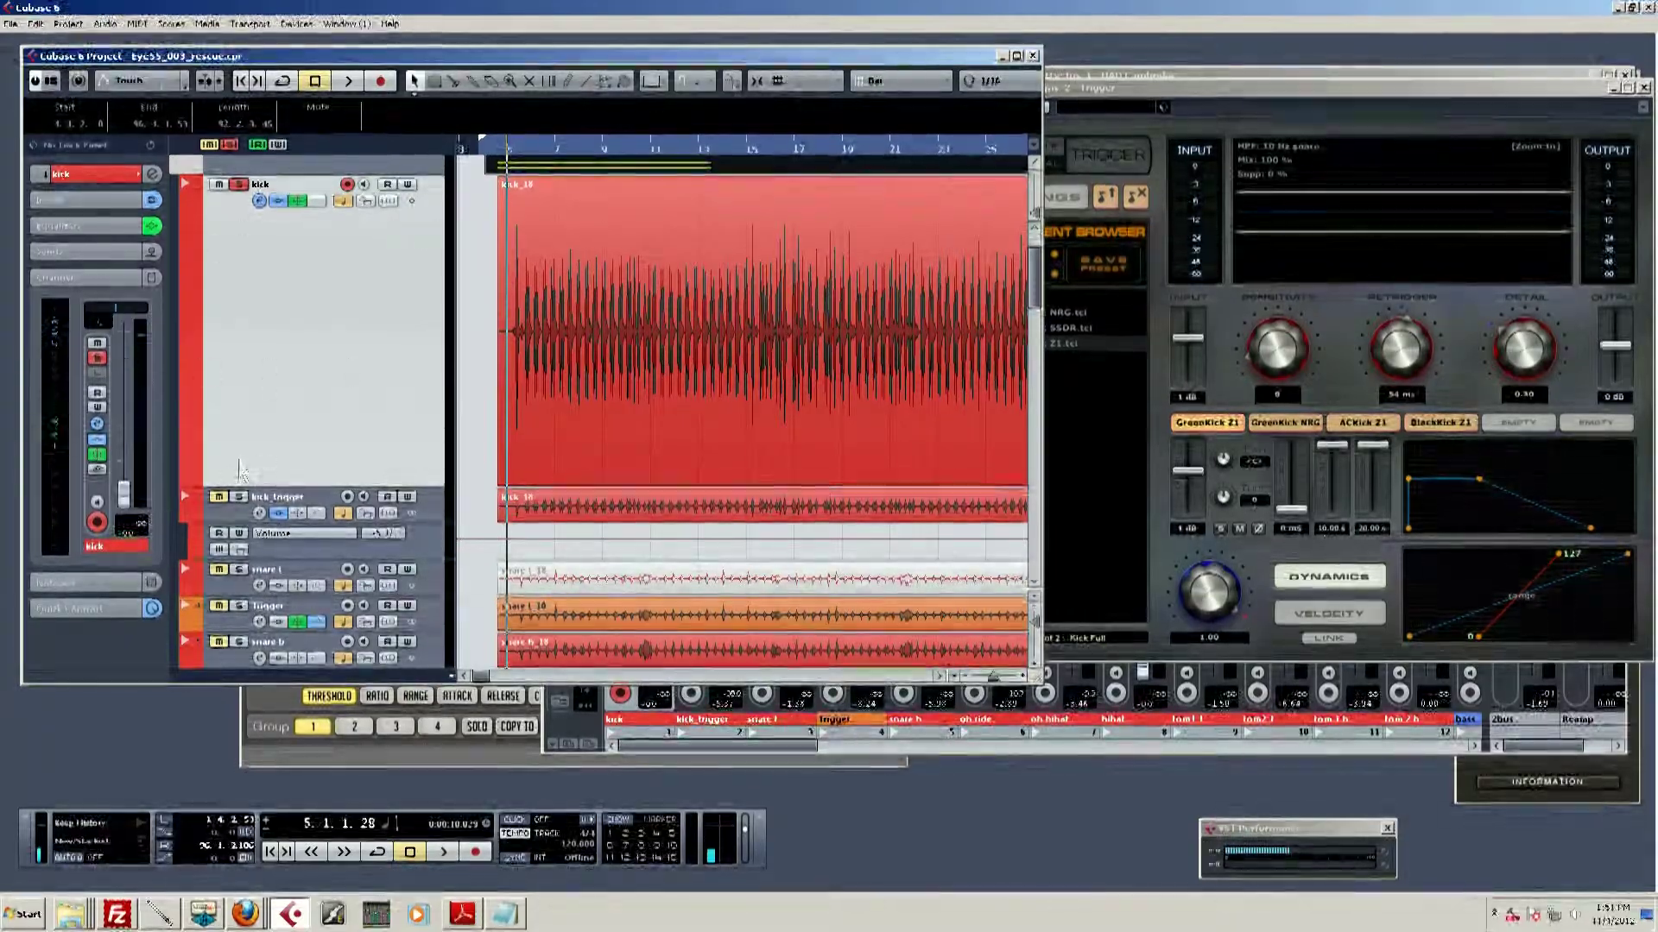
pyautogui.click(237, 506)
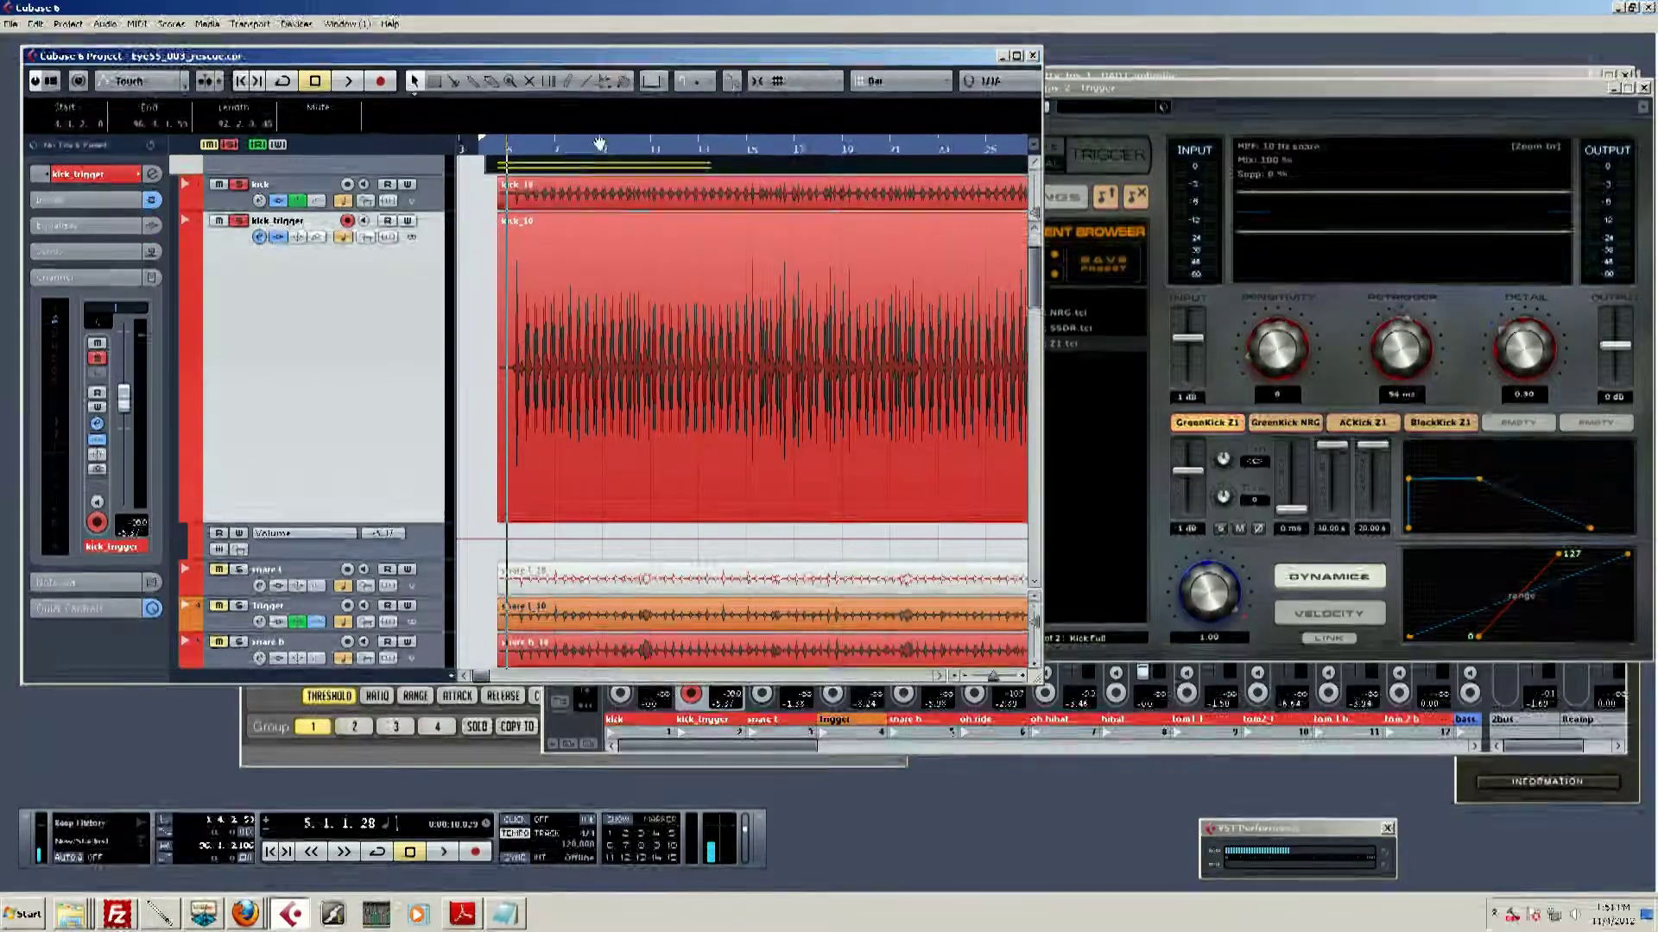
pyautogui.press('space')
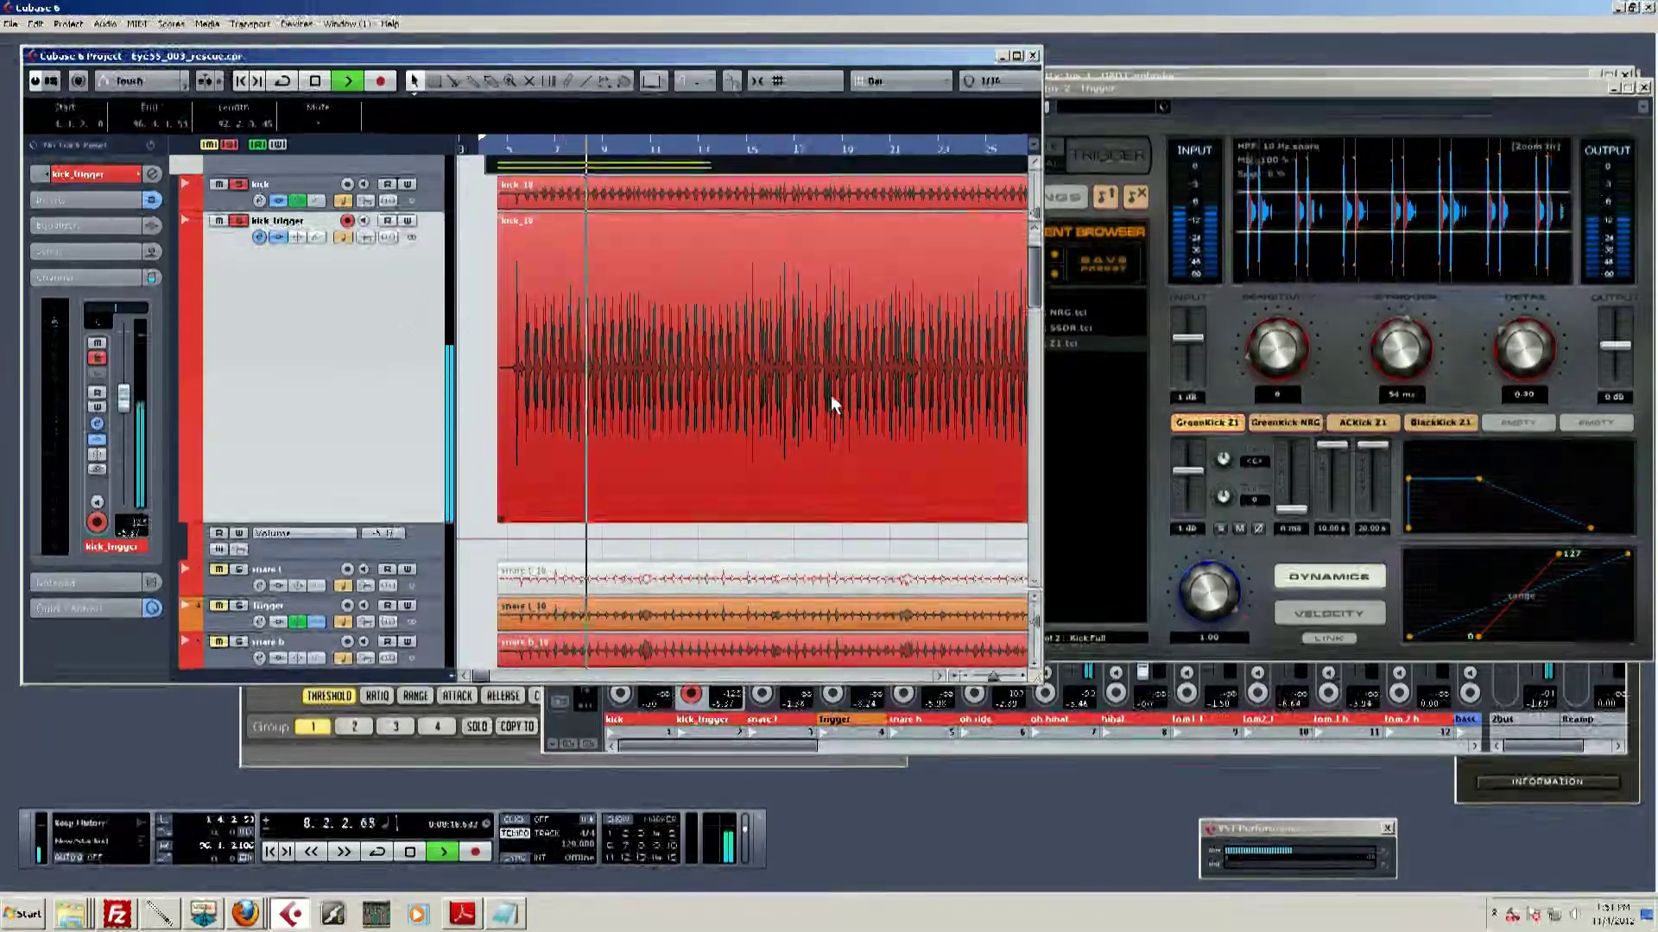
pyautogui.press('space')
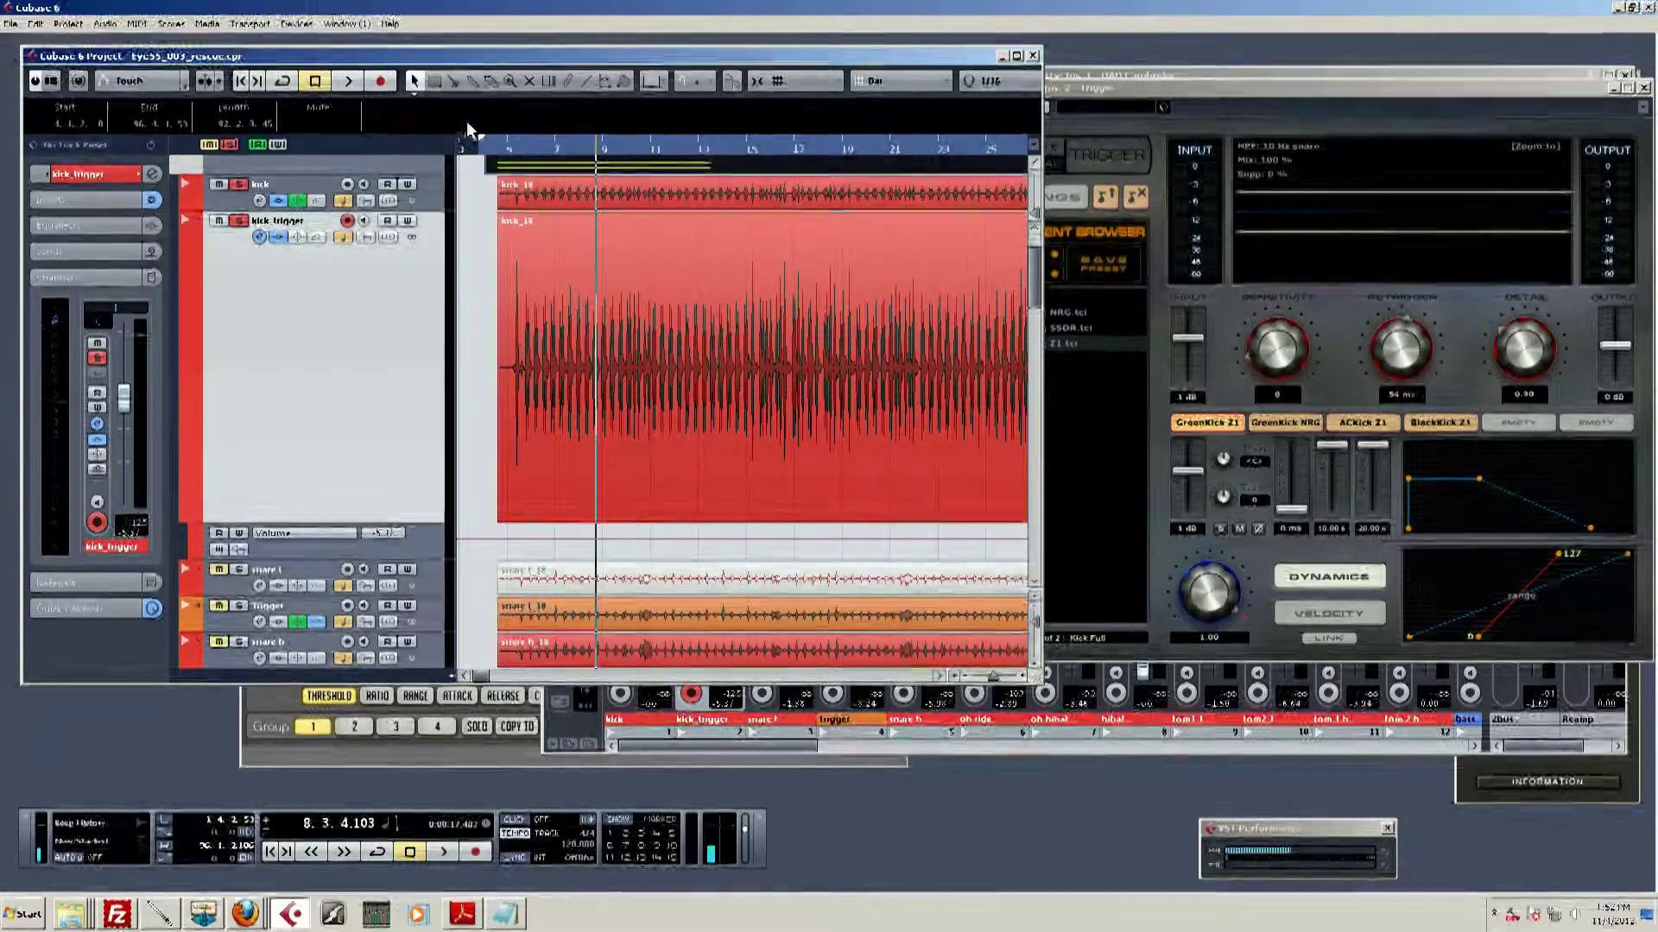
pyautogui.click(514, 159)
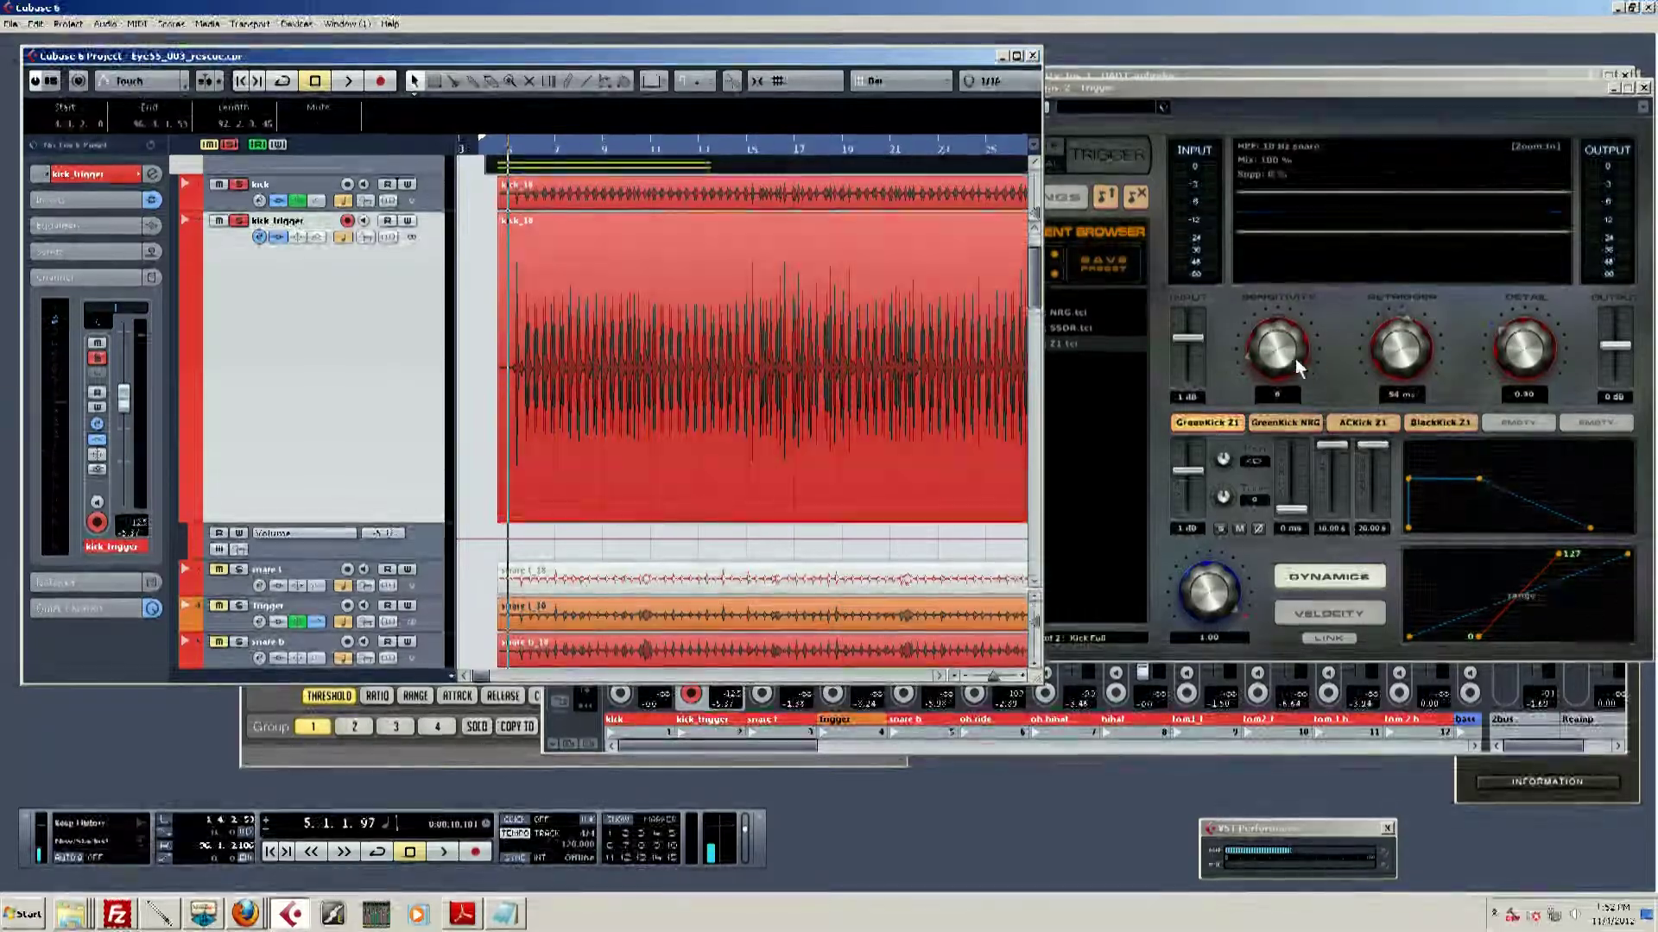
# Step: Turn the current kick slot fully down and raise ACKick Z1 to about -1 dB, auditioning the result
pyautogui.click(1329, 359)
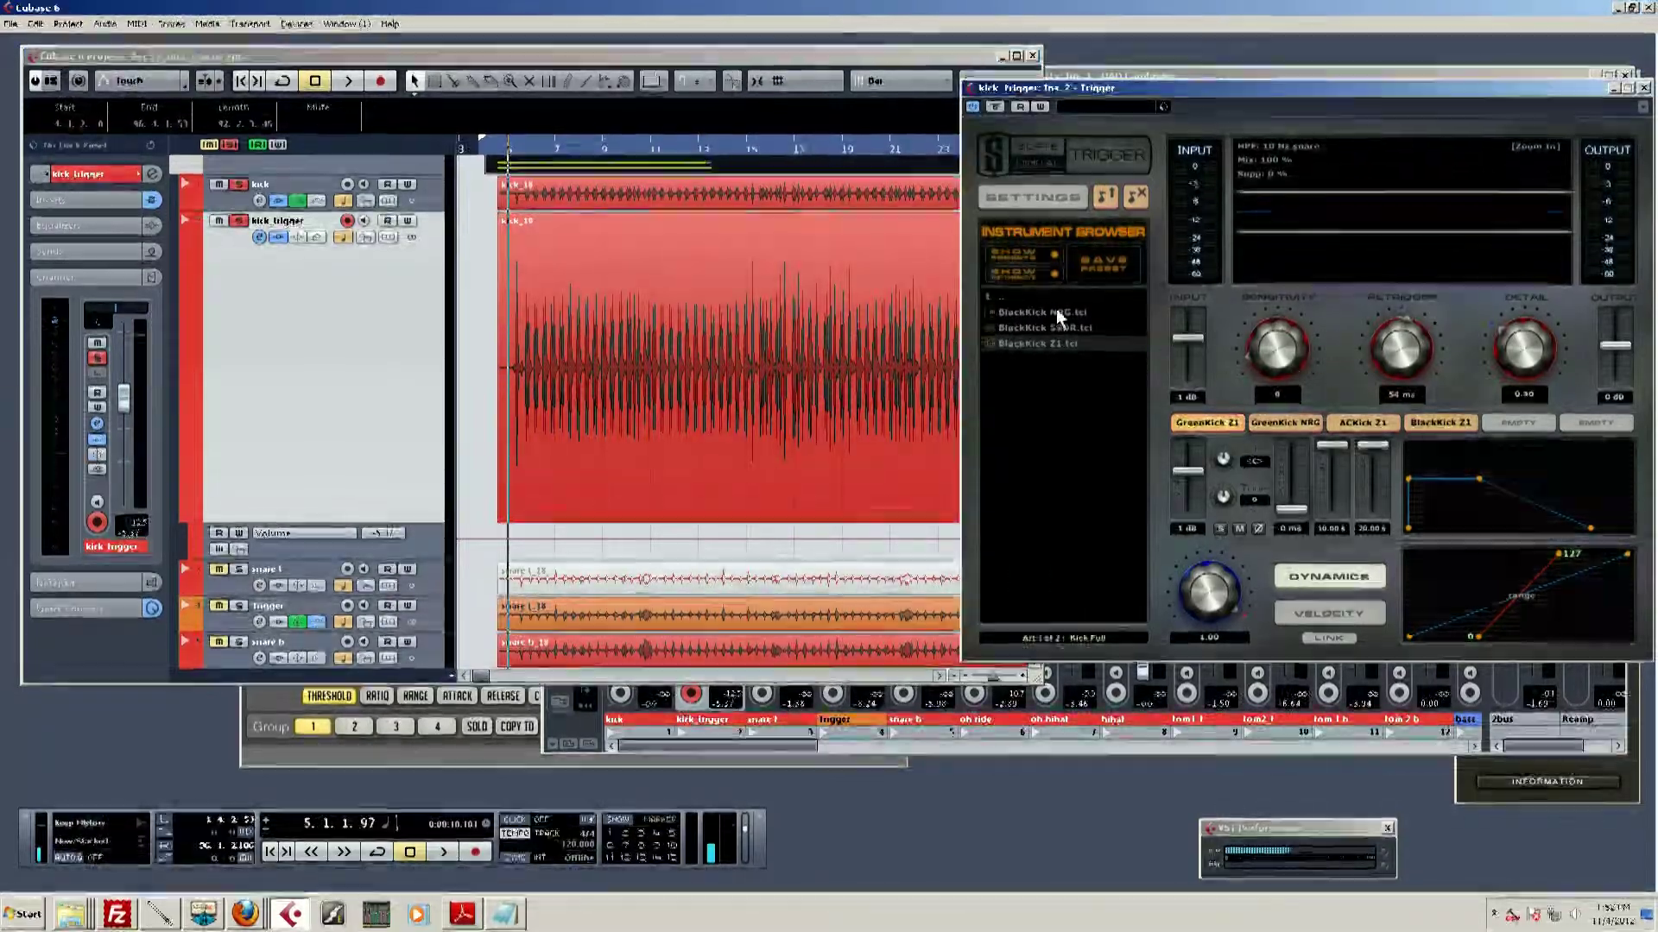
pyautogui.press('space')
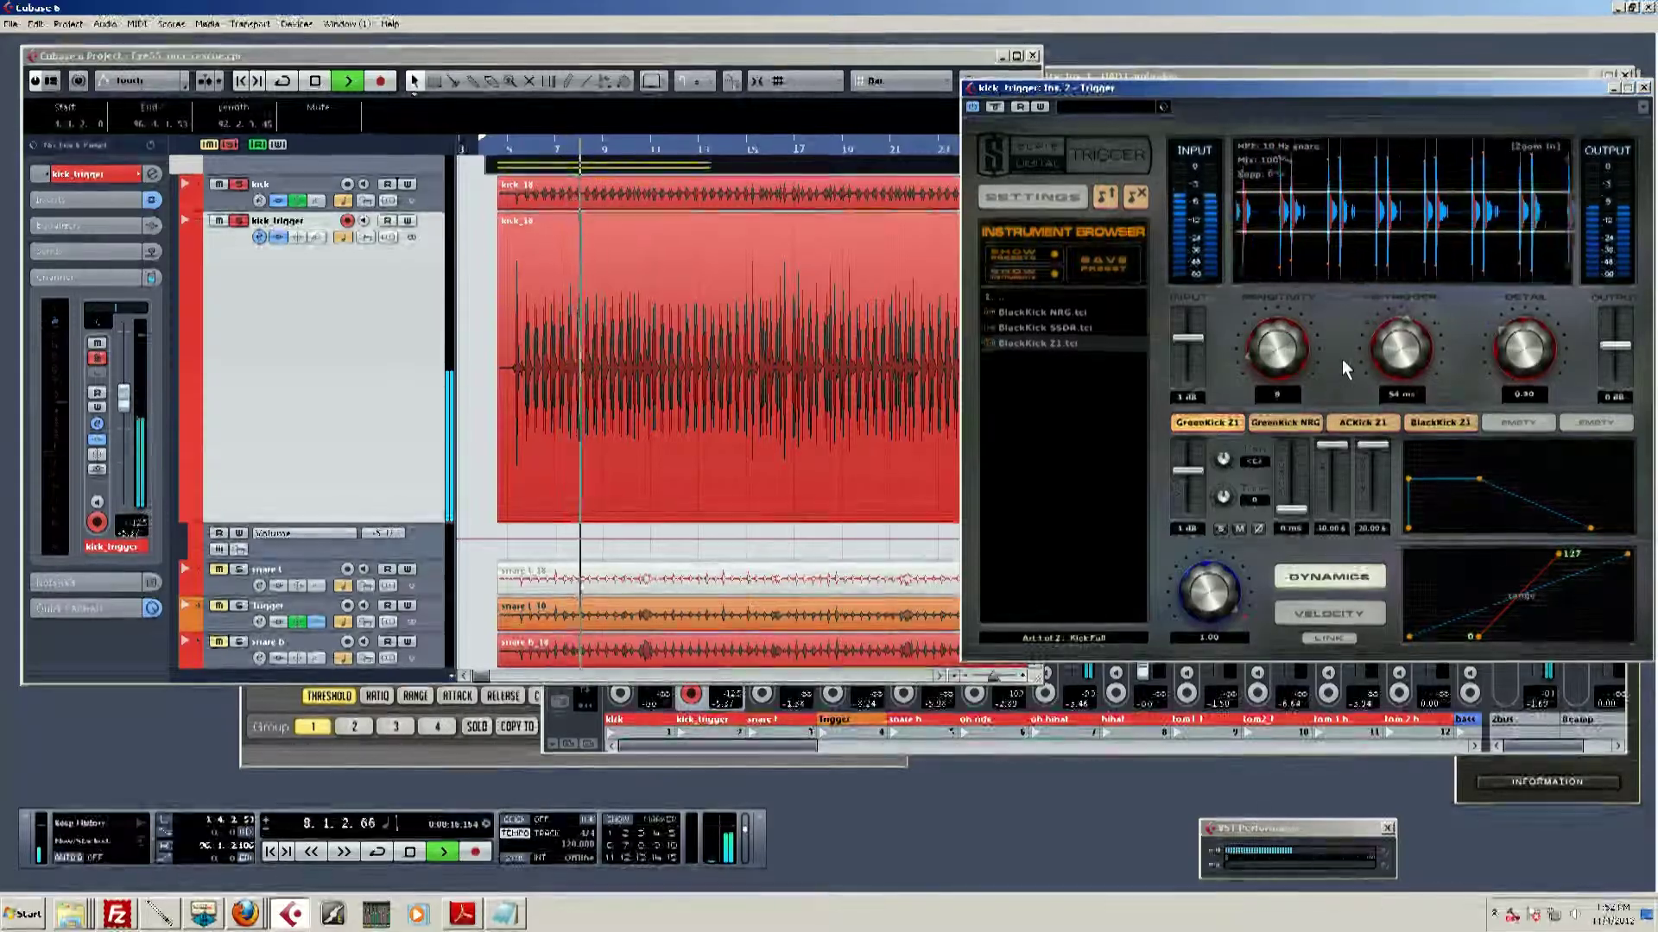
pyautogui.press('space')
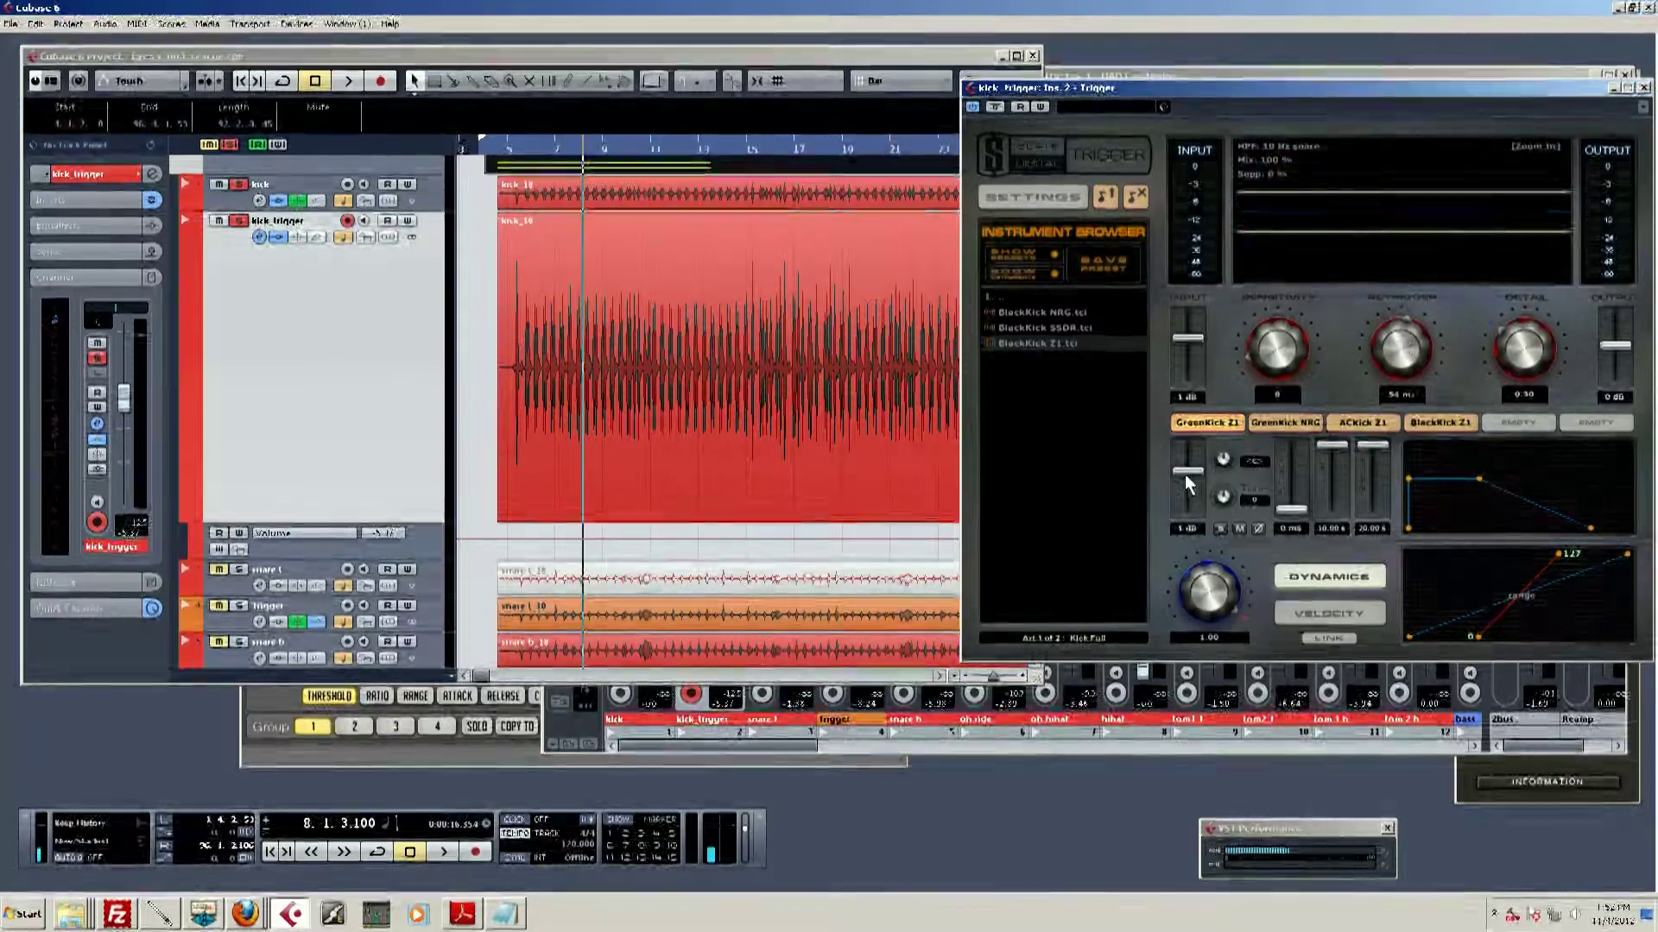
pyautogui.moveTo(1185, 473); pyautogui.dragTo(1228, 662)
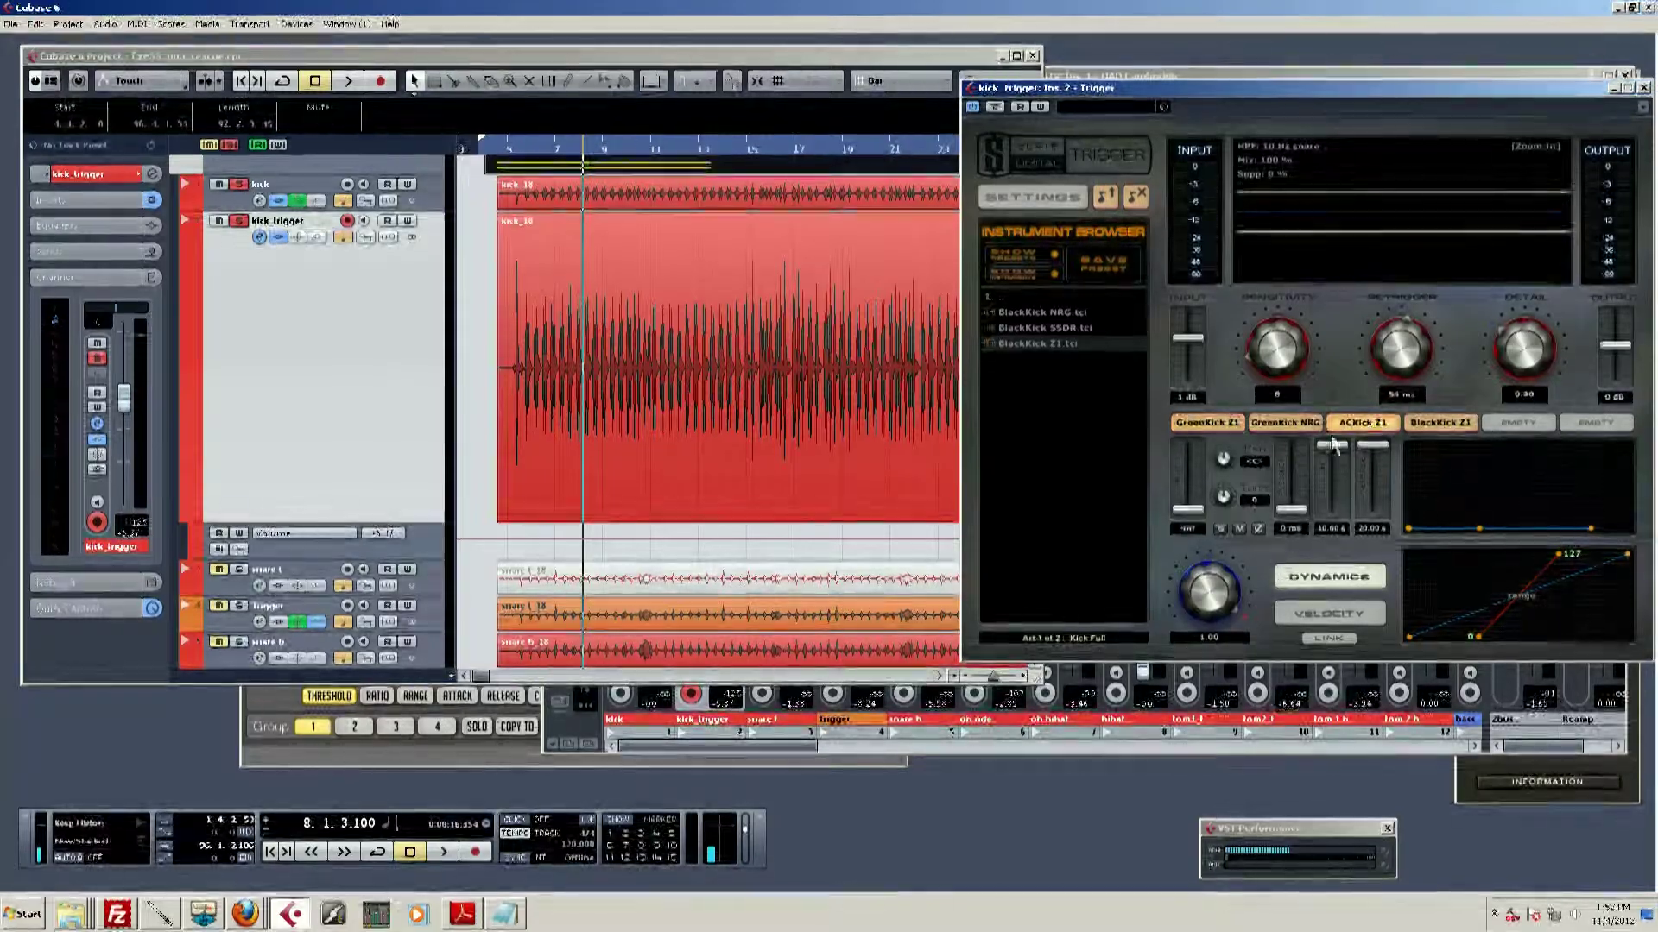
pyautogui.moveTo(1188, 510); pyautogui.dragTo(1199, 494)
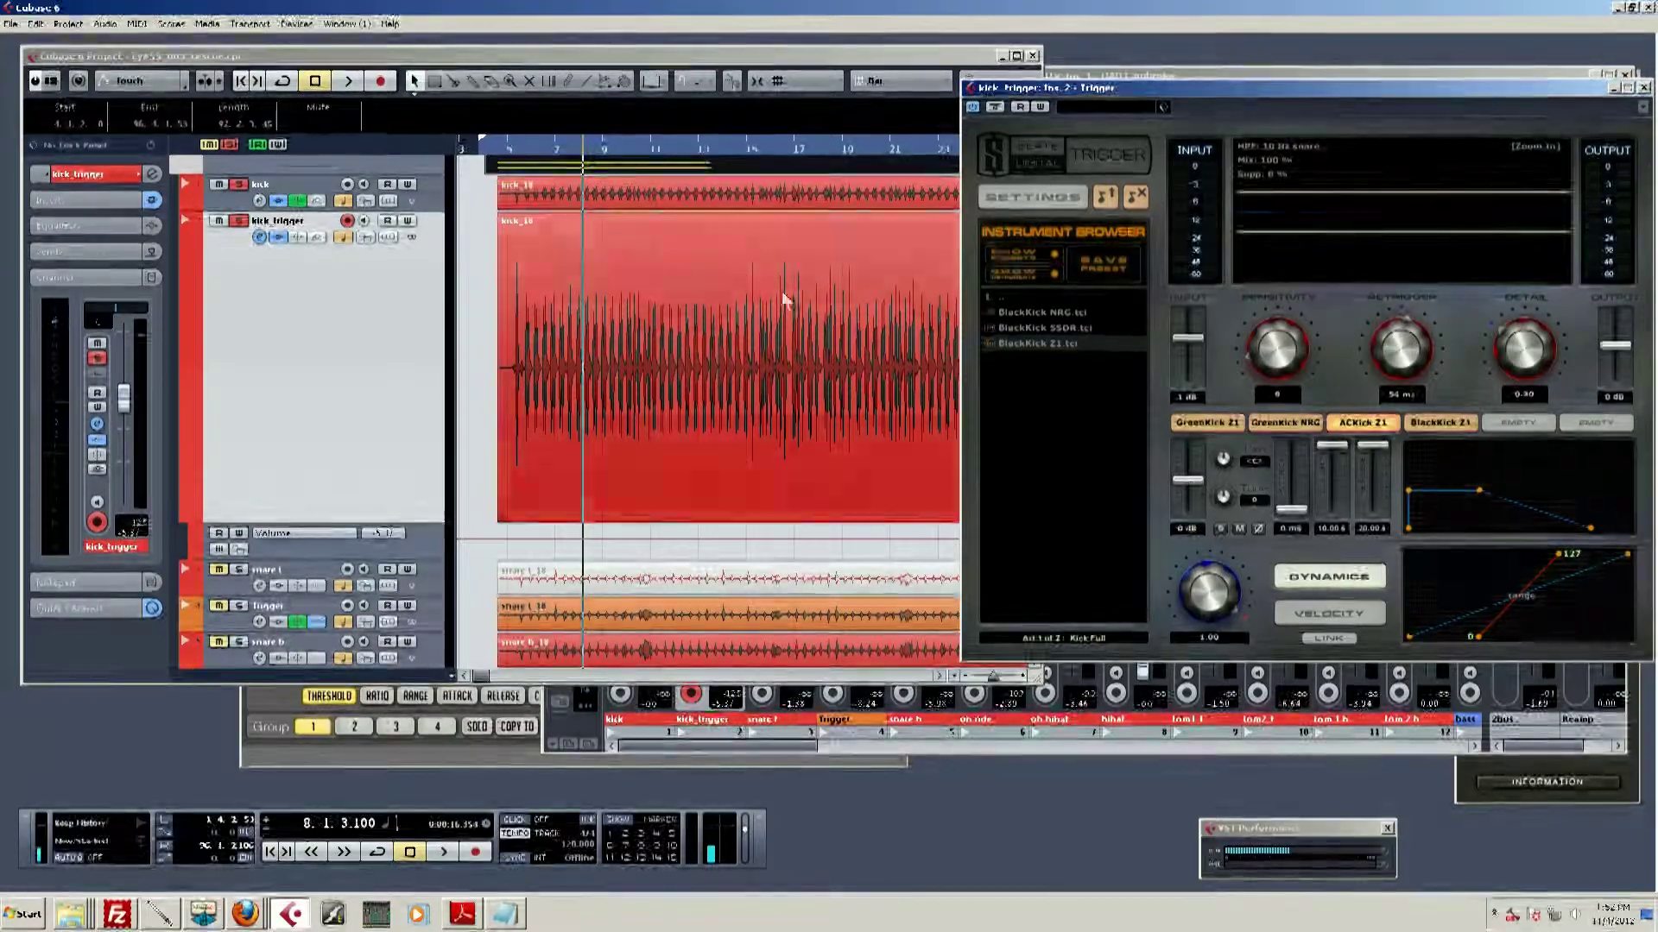
pyautogui.press('space')
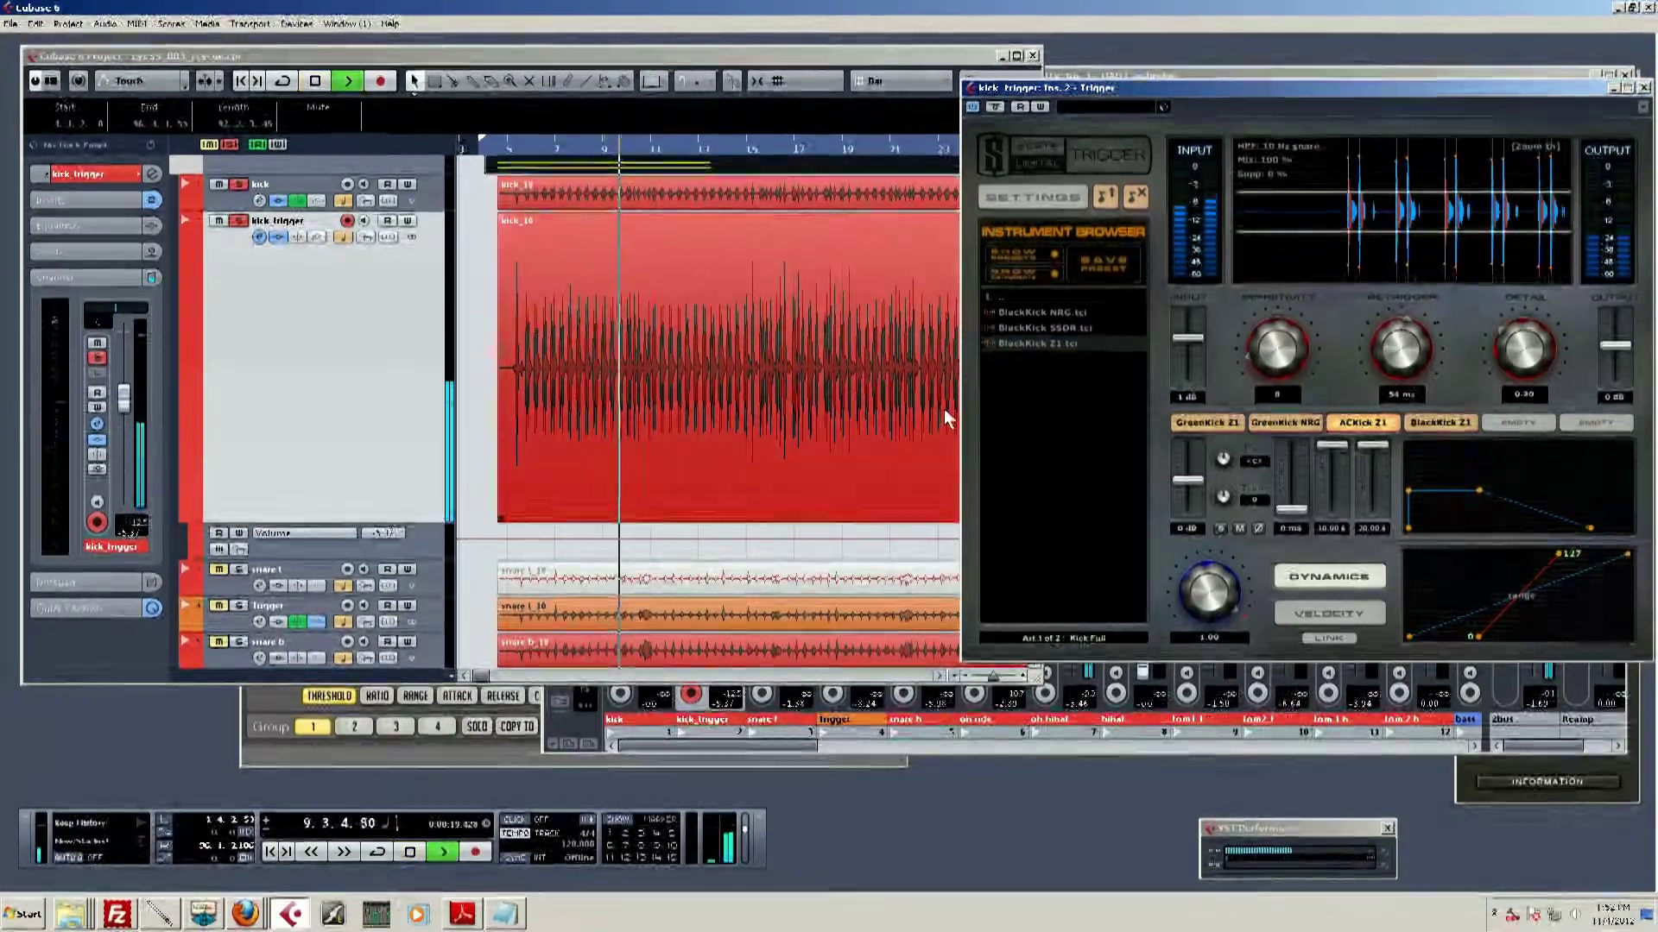
pyautogui.press('space')
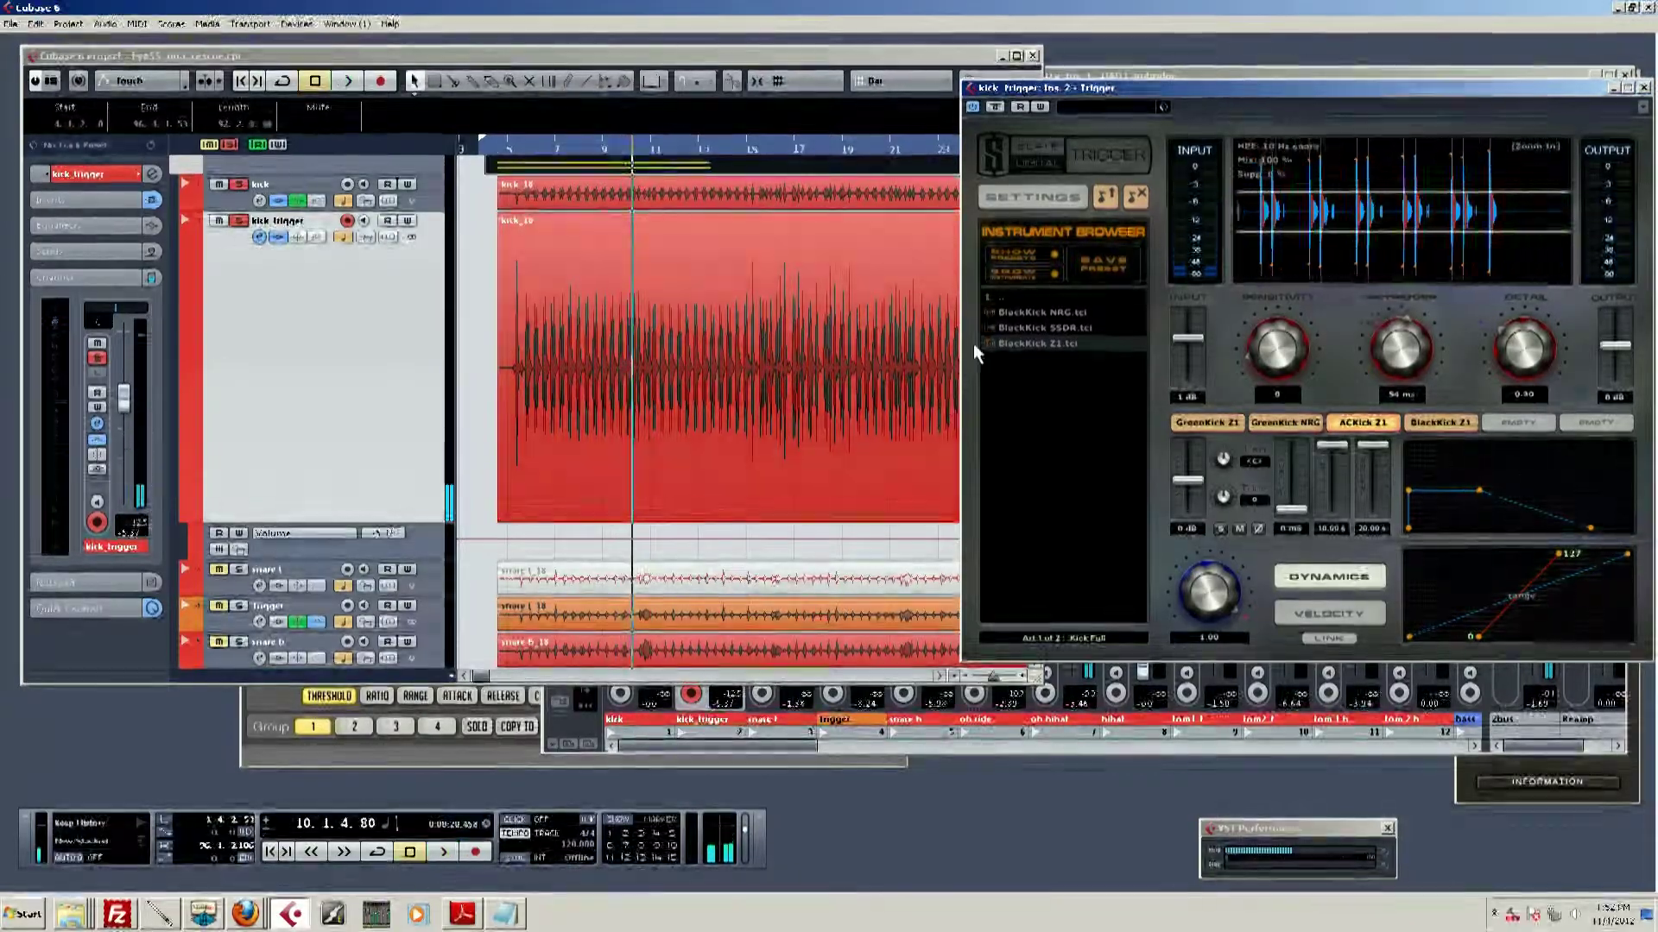
pyautogui.click(517, 151)
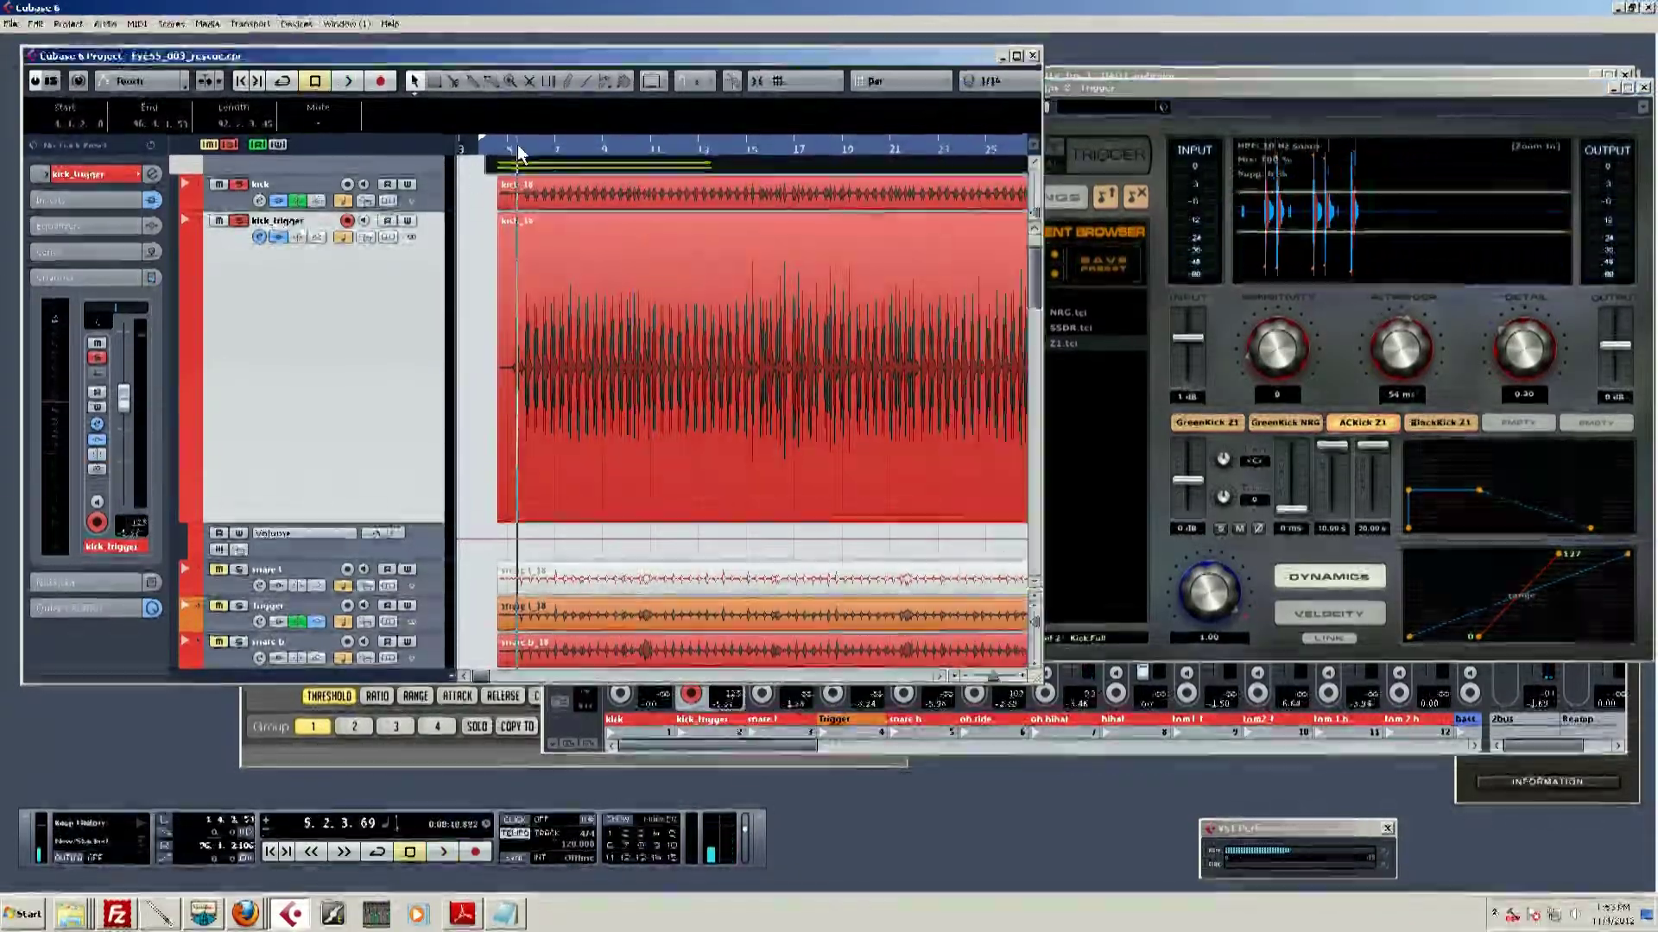
pyautogui.click(515, 151)
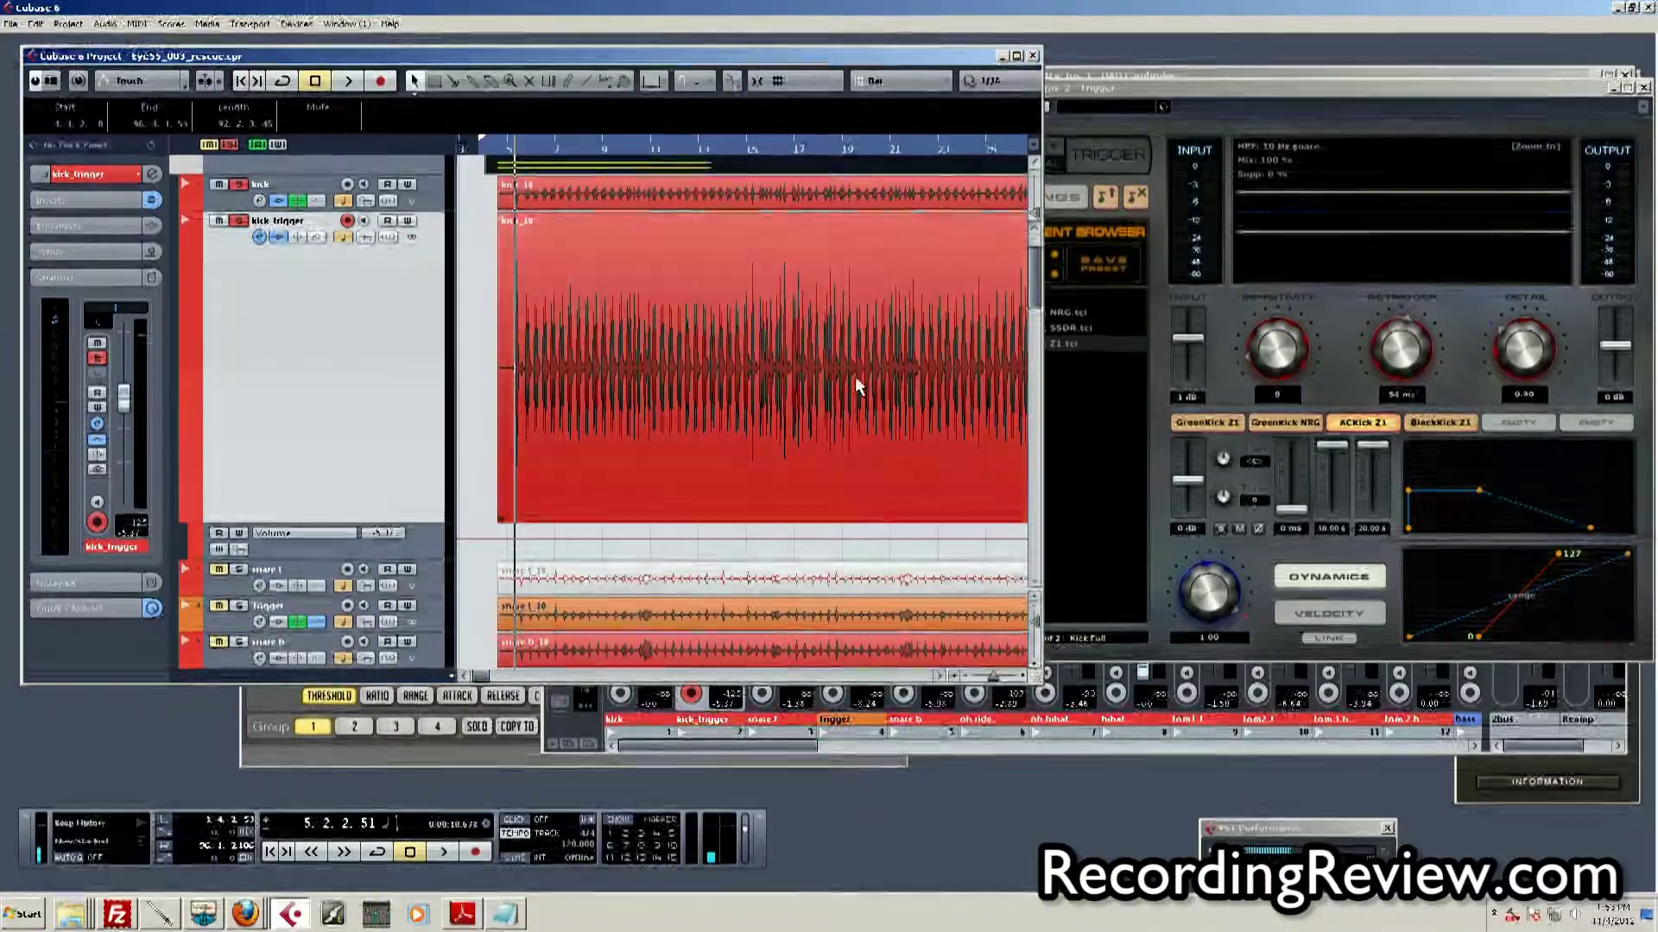
pyautogui.press('space')
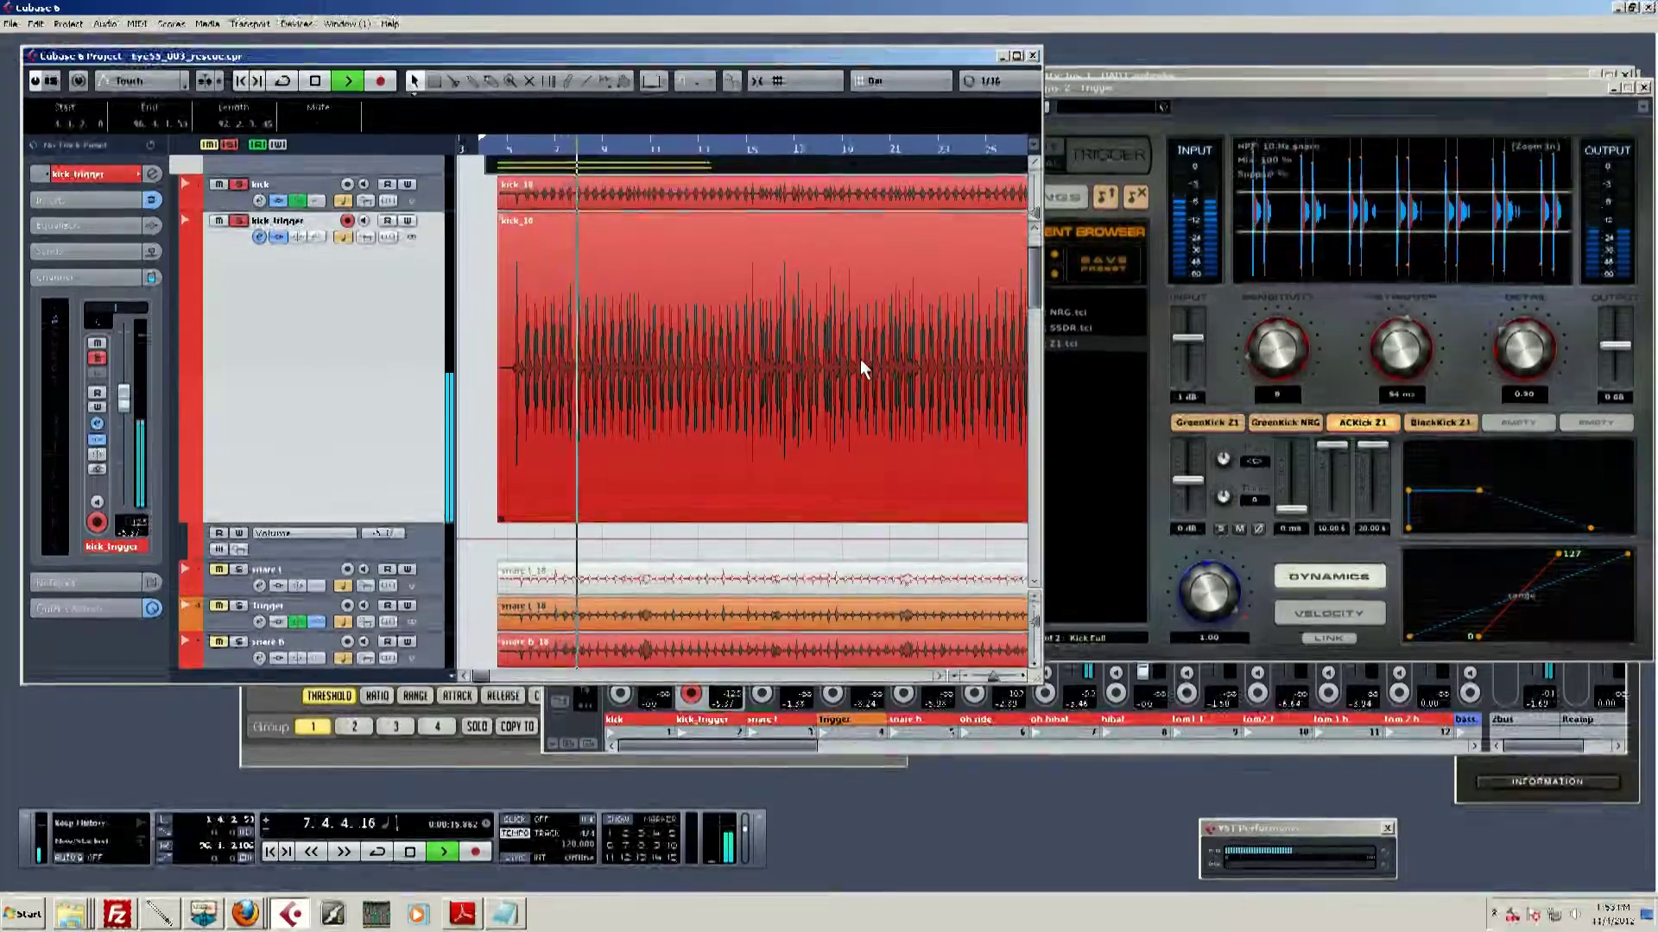
pyautogui.press('space')
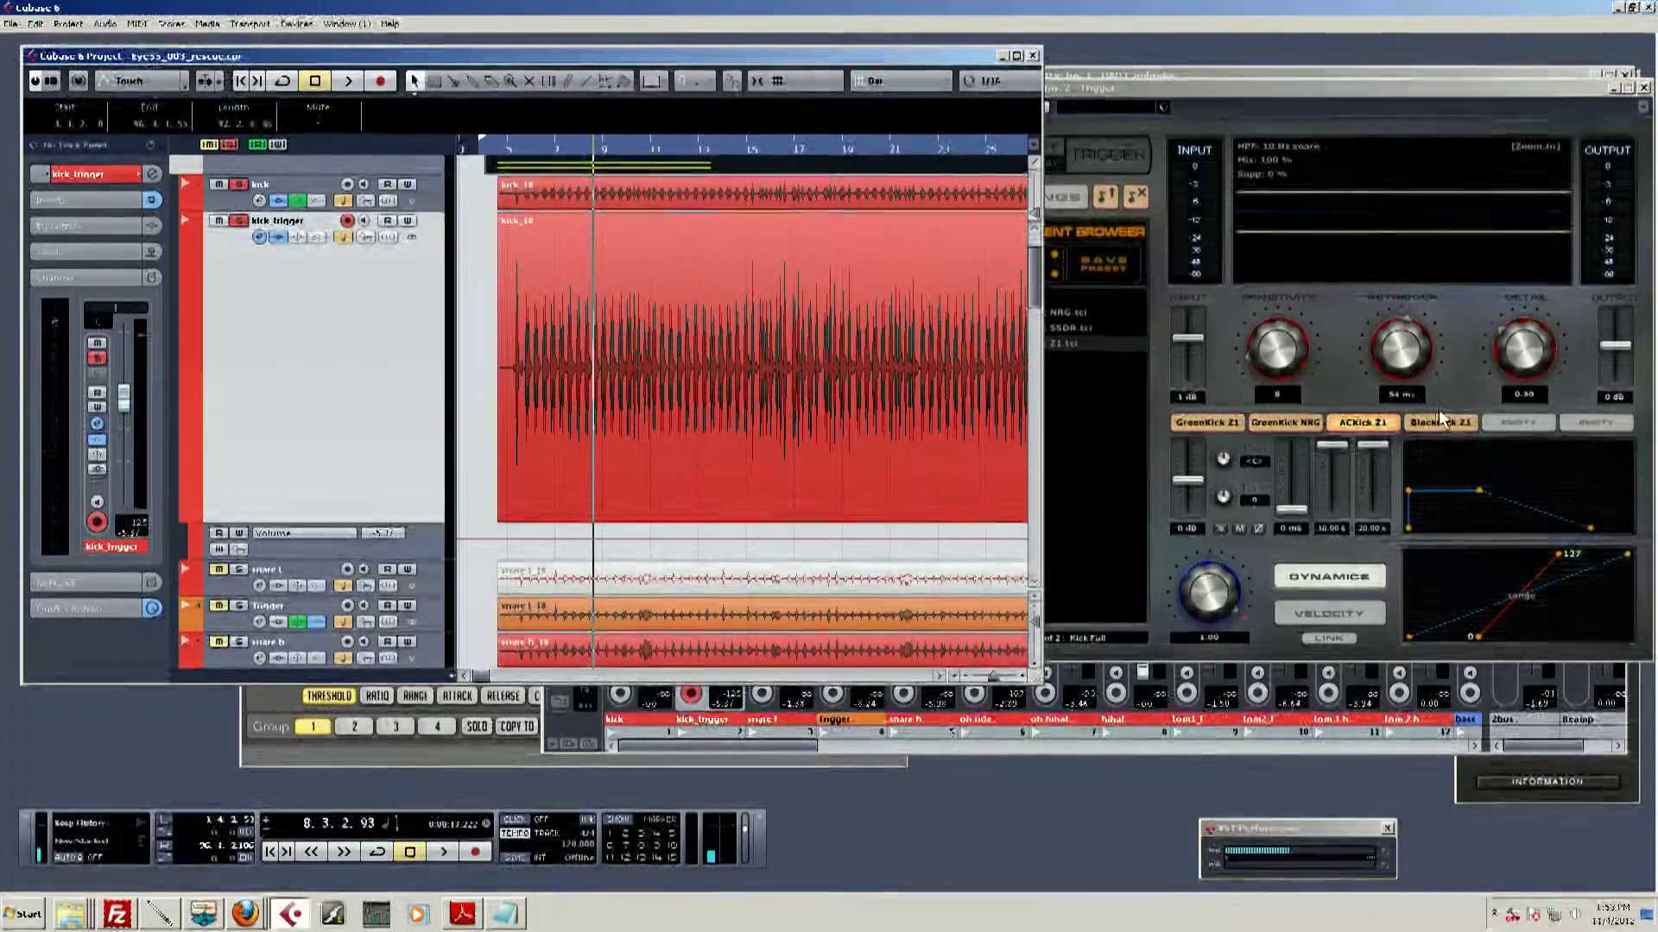
# Step: Raise the BlackKick Z1 level from silent to about -2.7 dB while auditioning playback
pyautogui.click(1440, 422)
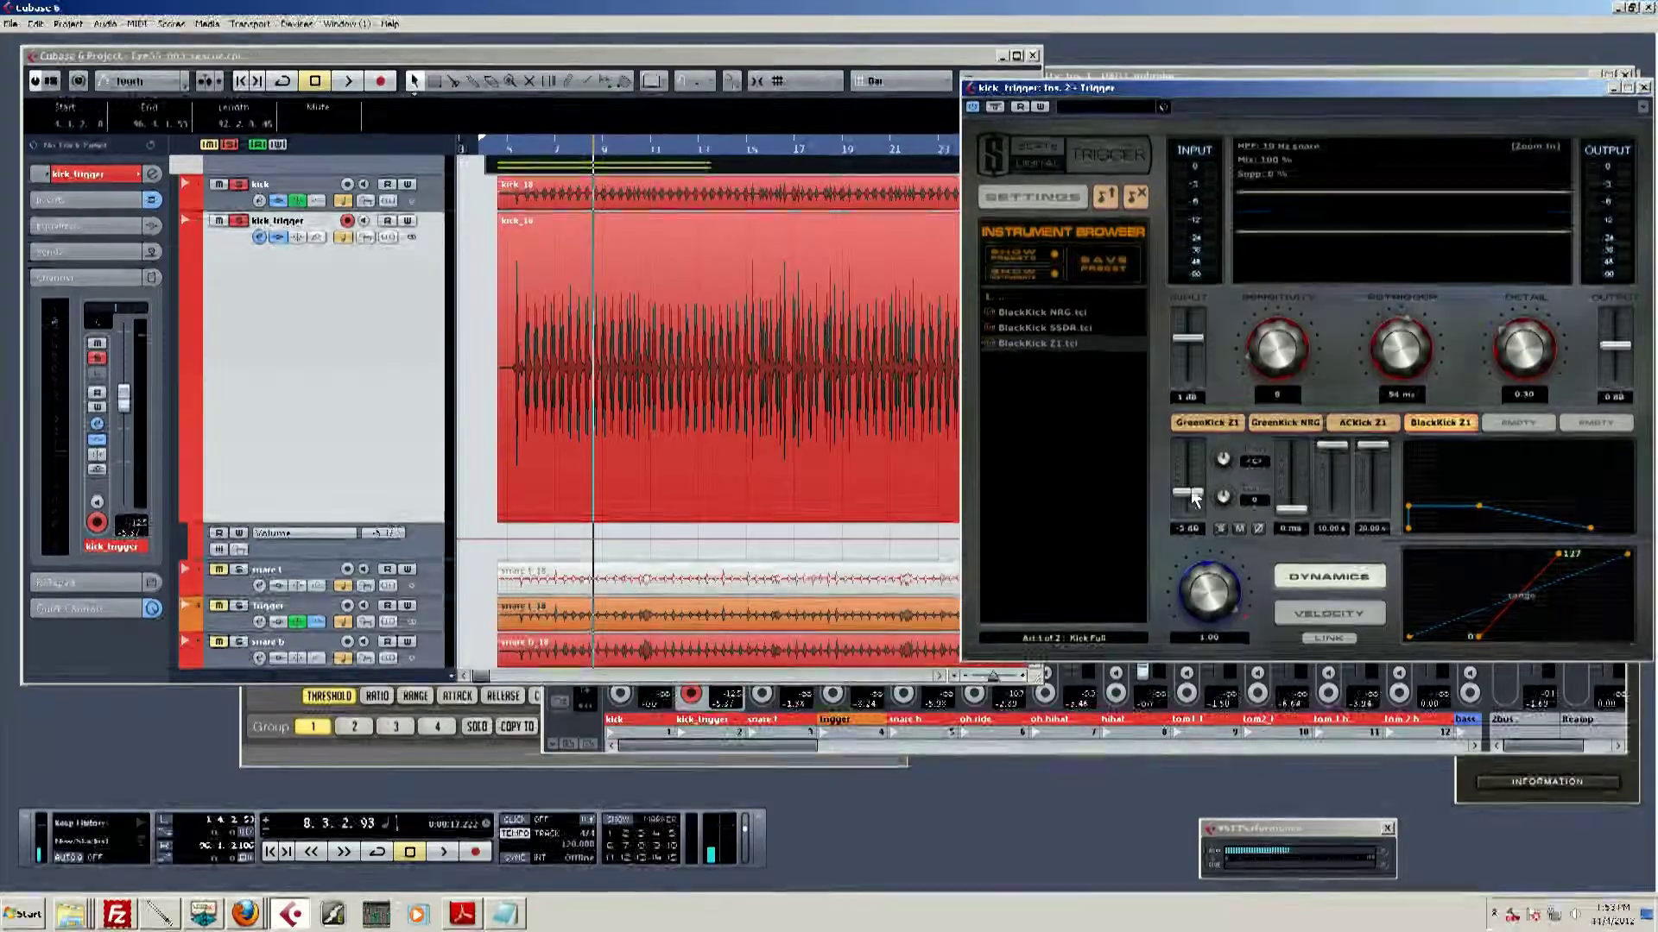
pyautogui.press('space')
pyautogui.moveTo(1191, 522)
pyautogui.mouseDown()
pyautogui.moveTo(1200, 485)
pyautogui.moveTo(1192, 496)
pyautogui.mouseUp()
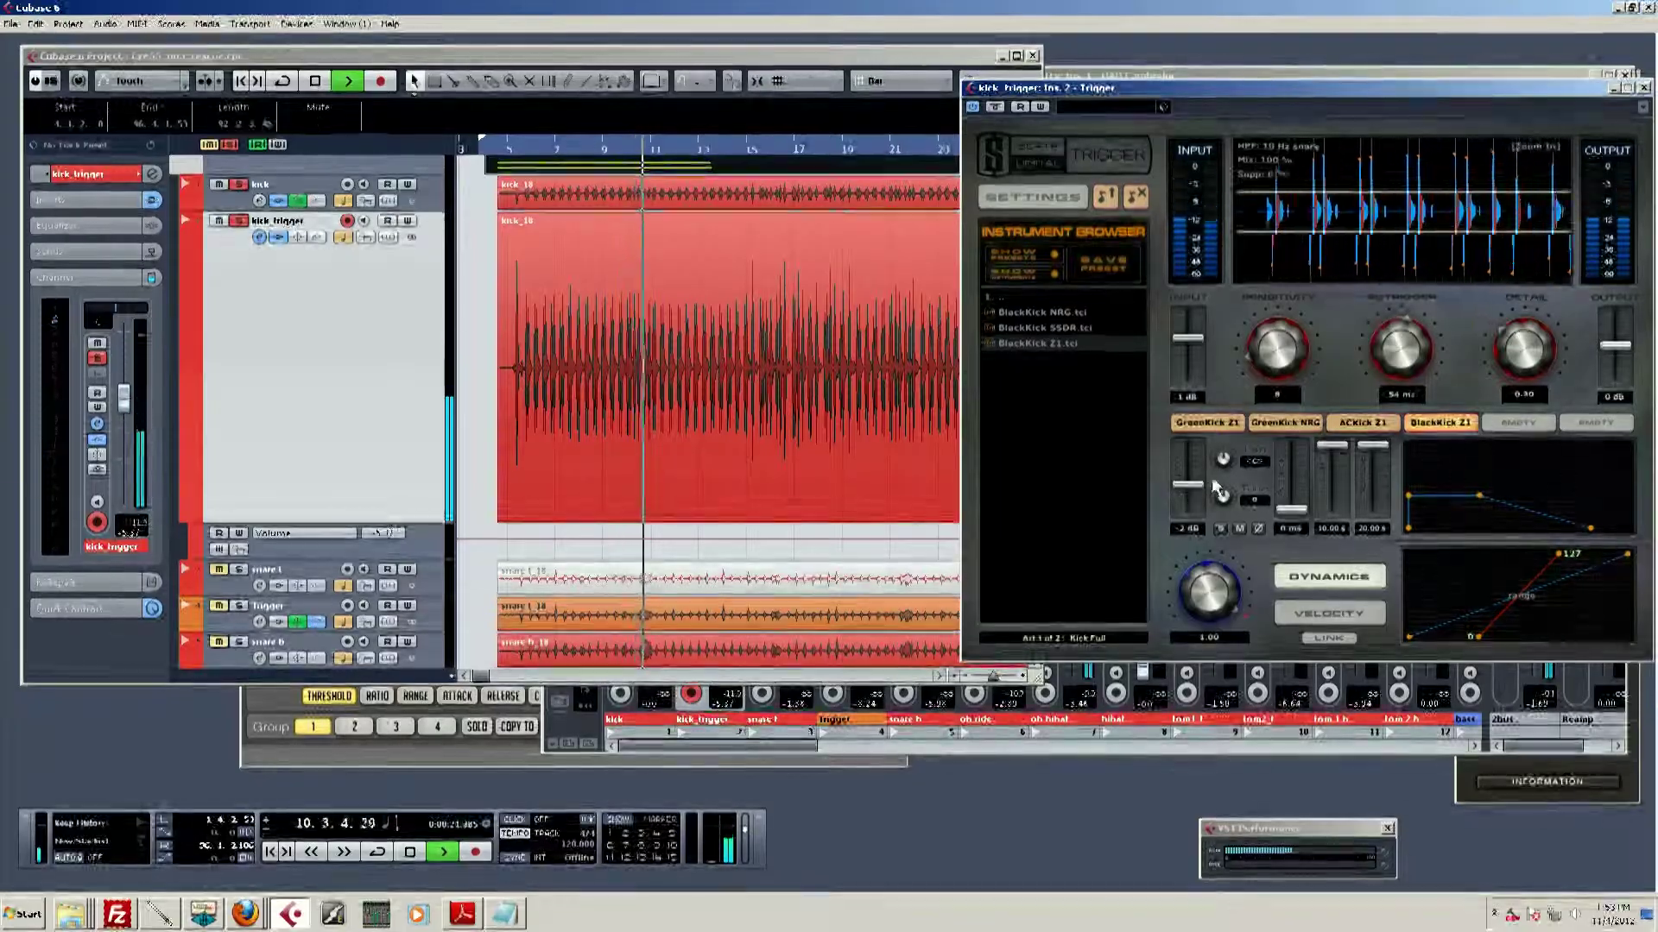
pyautogui.press('space')
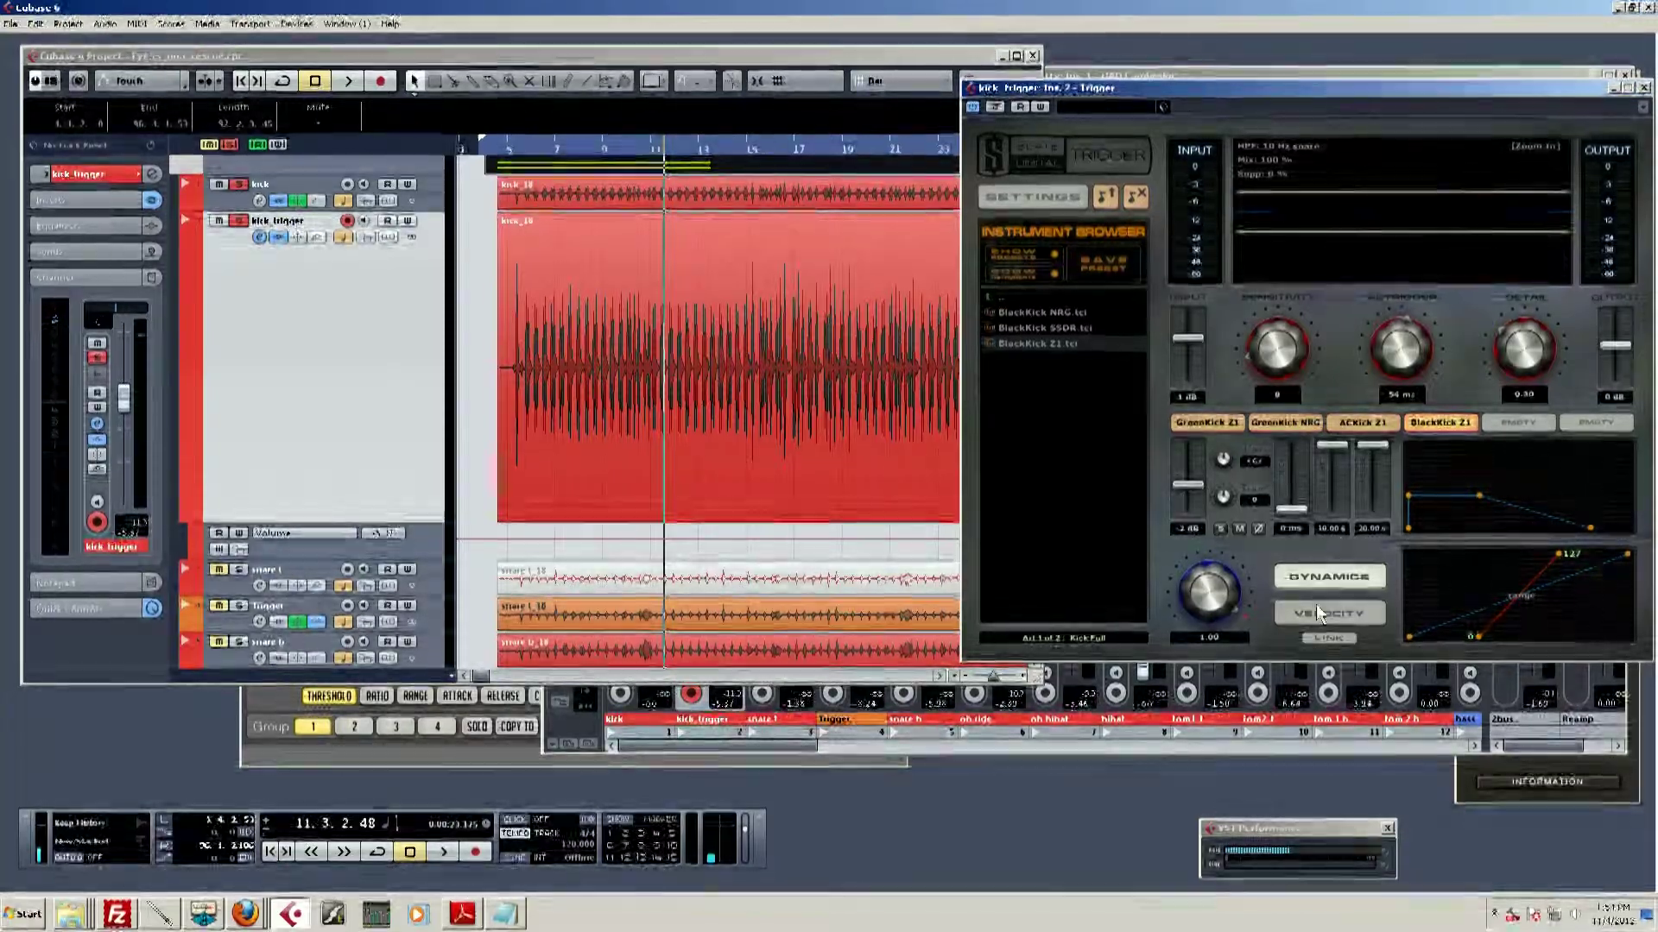
# Step: Turn Trigger's velocity curve amount down and move the plug-in window up and left
pyautogui.moveTo(1207, 580); pyautogui.dragTo(1210, 636)
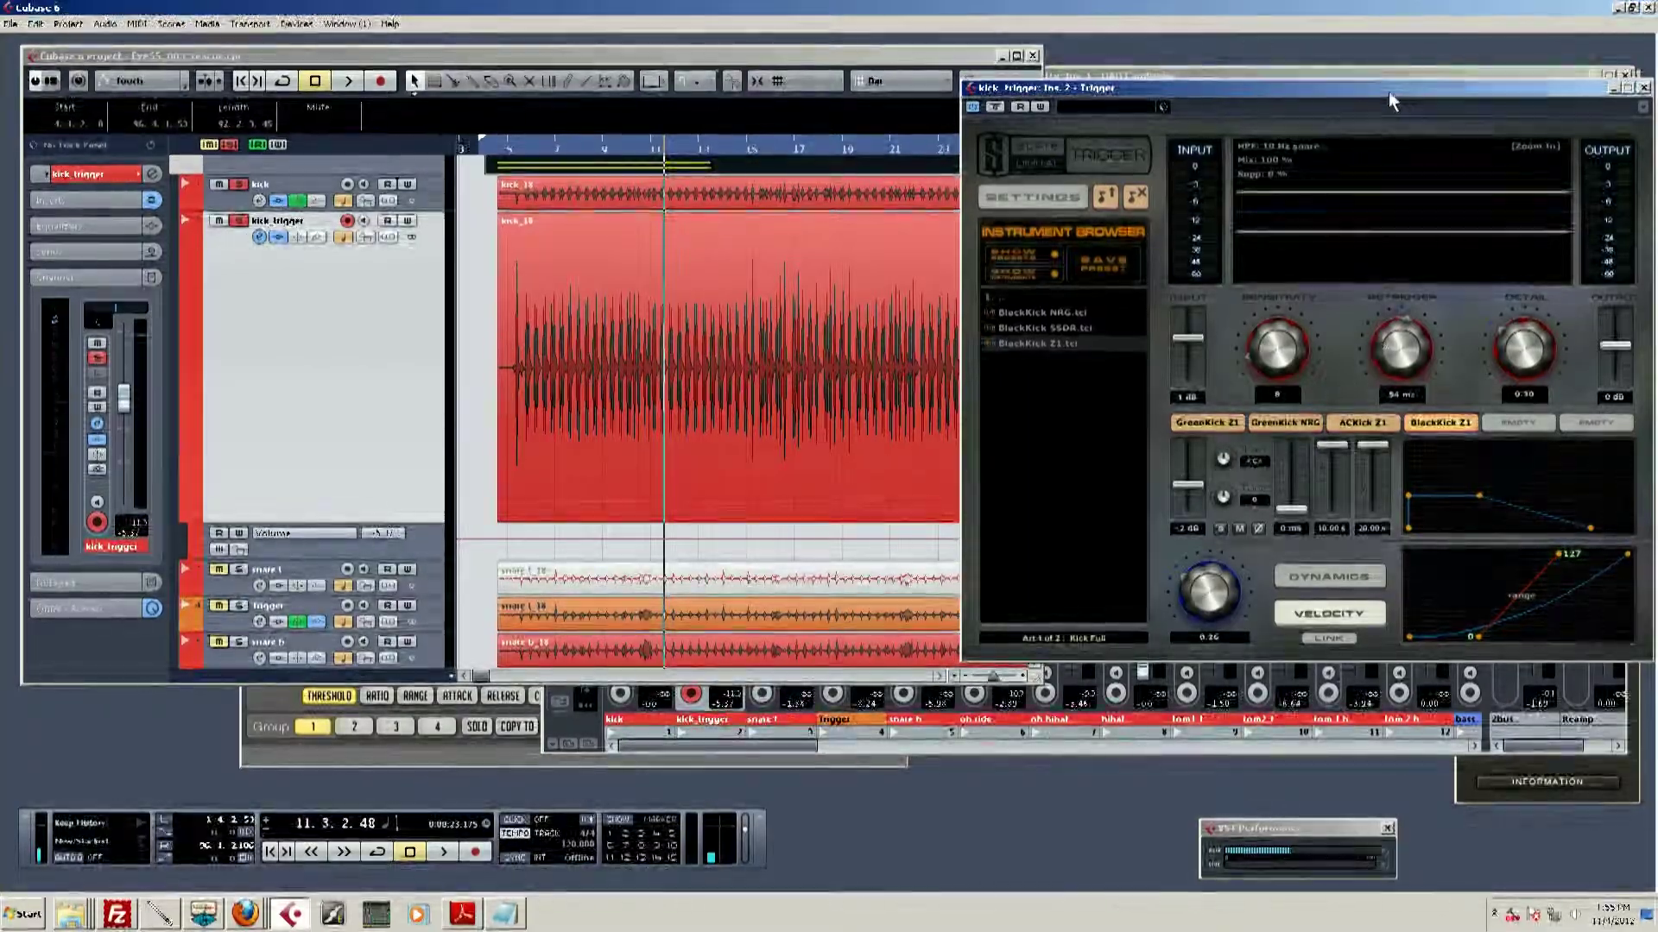
pyautogui.moveTo(1390, 95); pyautogui.dragTo(1351, 70)
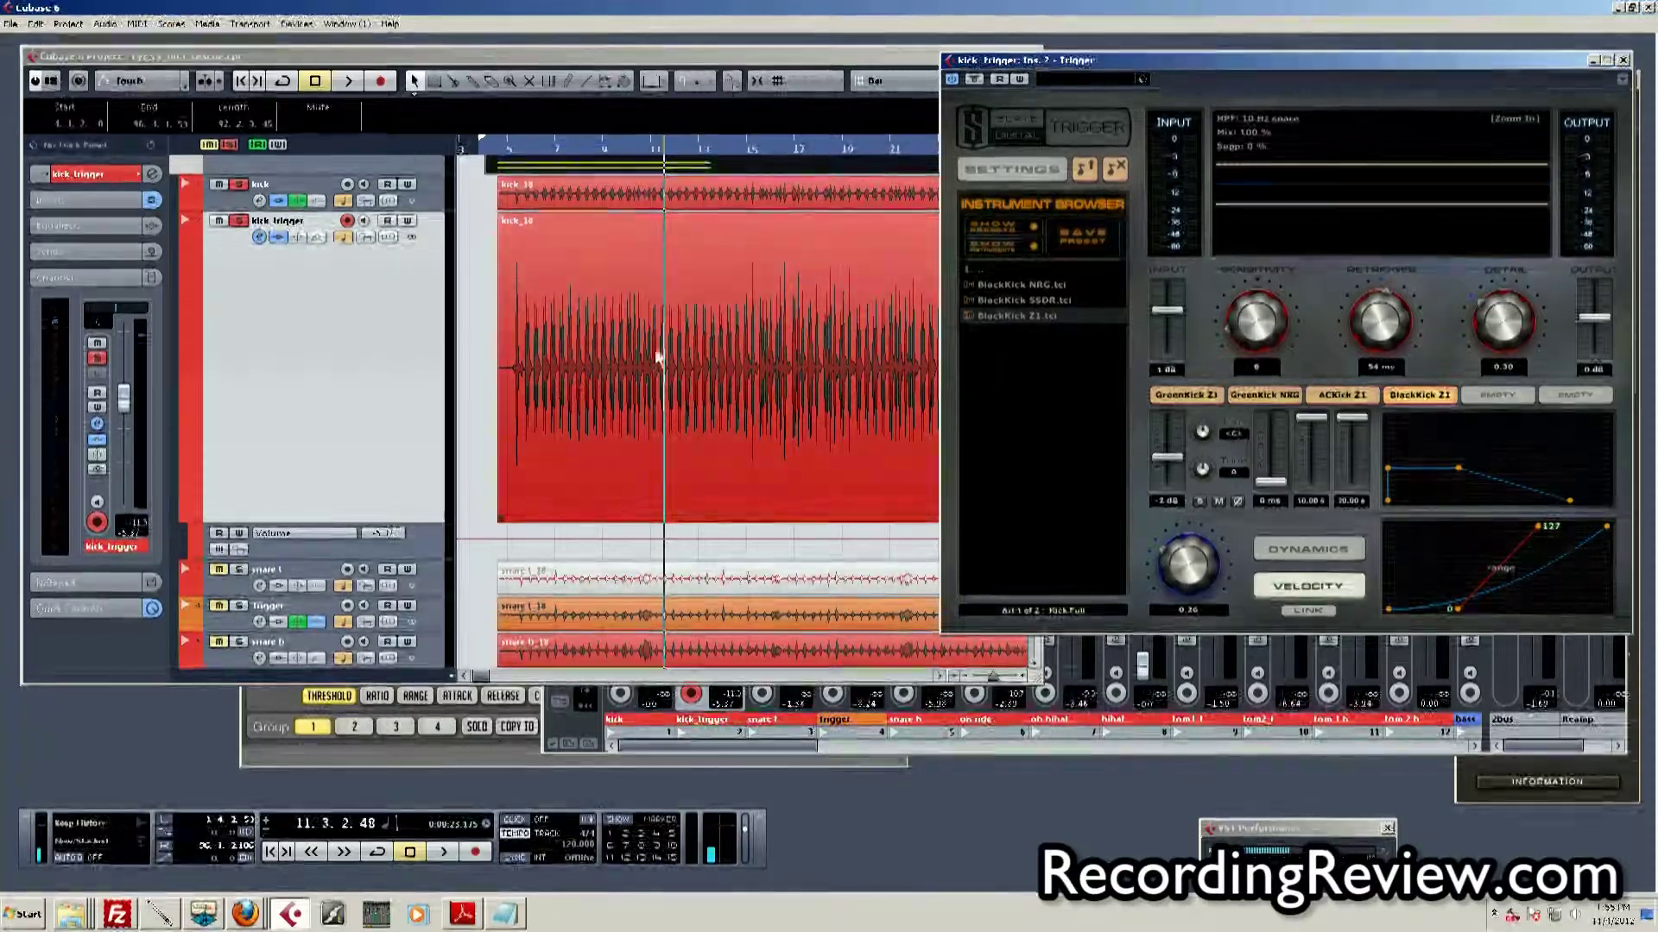
# Step: Return the song position to bar 5, close the Voxengo Soniformer window, and select the kick_trigger event
pyautogui.click(505, 152)
pyautogui.click(514, 149)
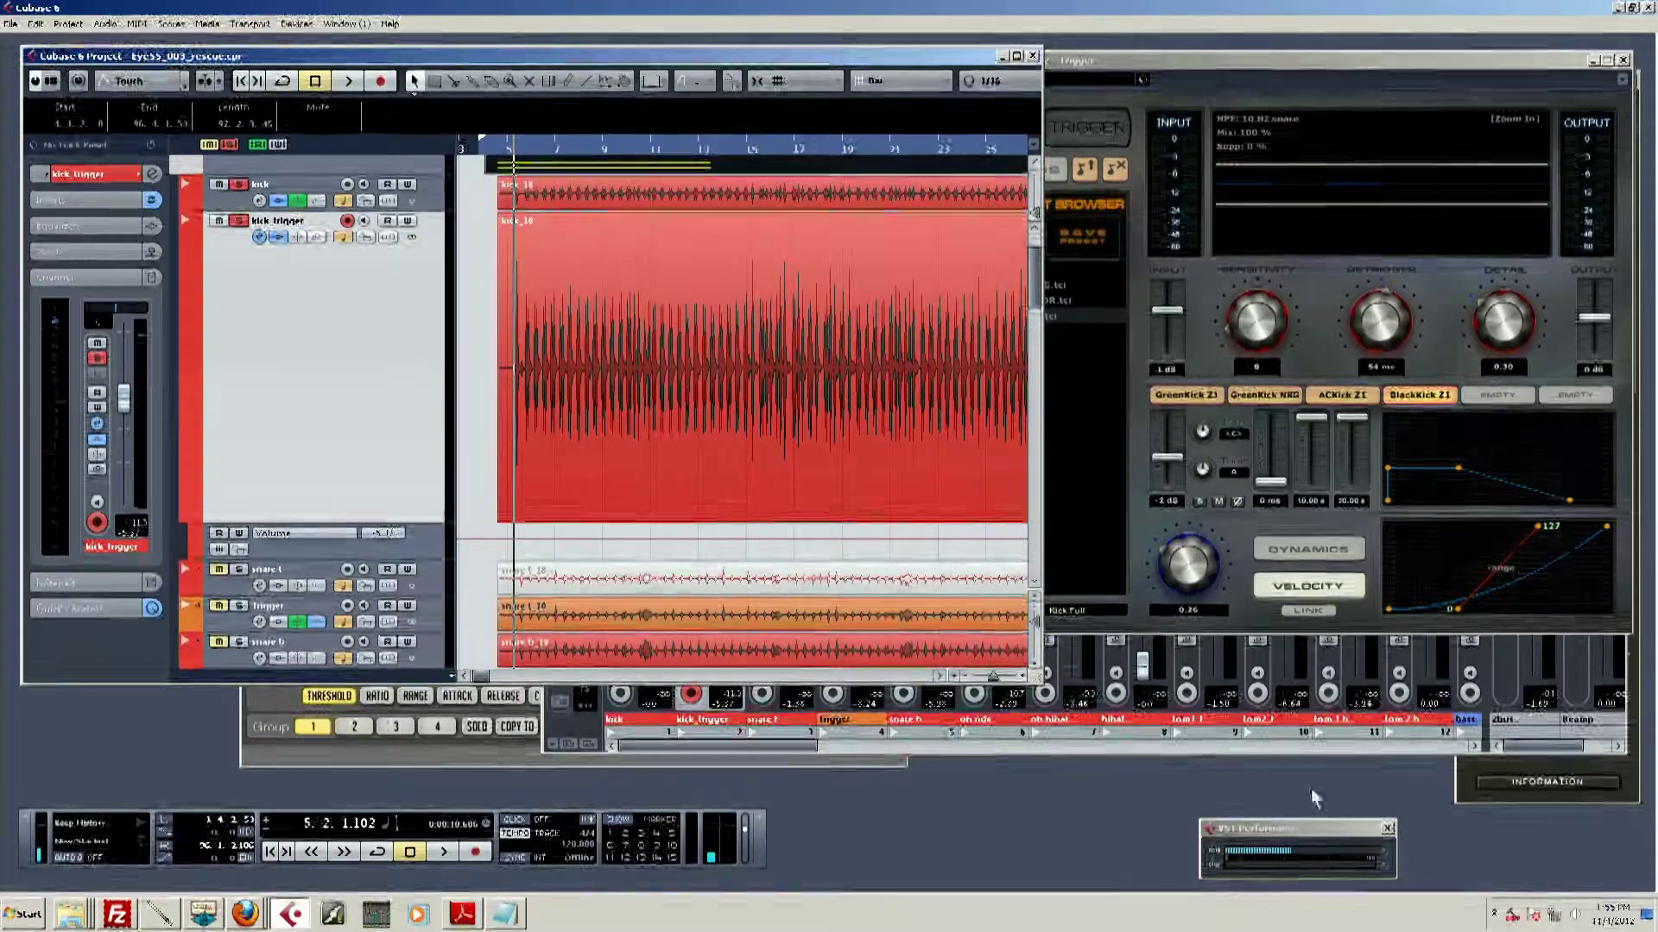
pyautogui.click(434, 754)
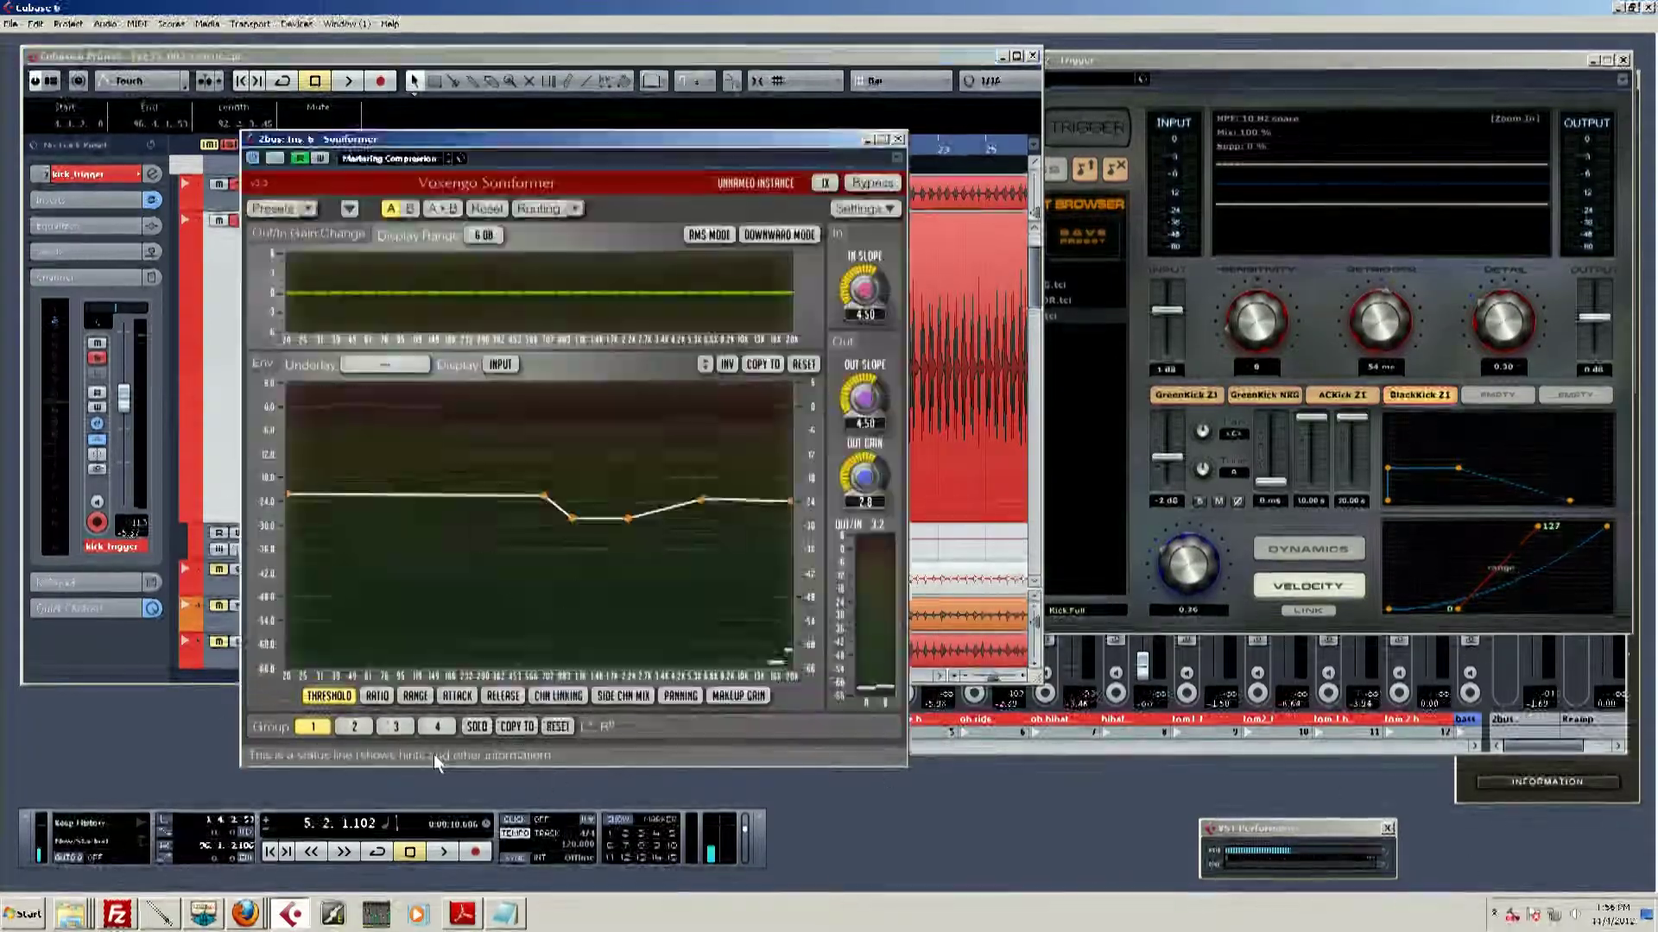
pyautogui.click(898, 138)
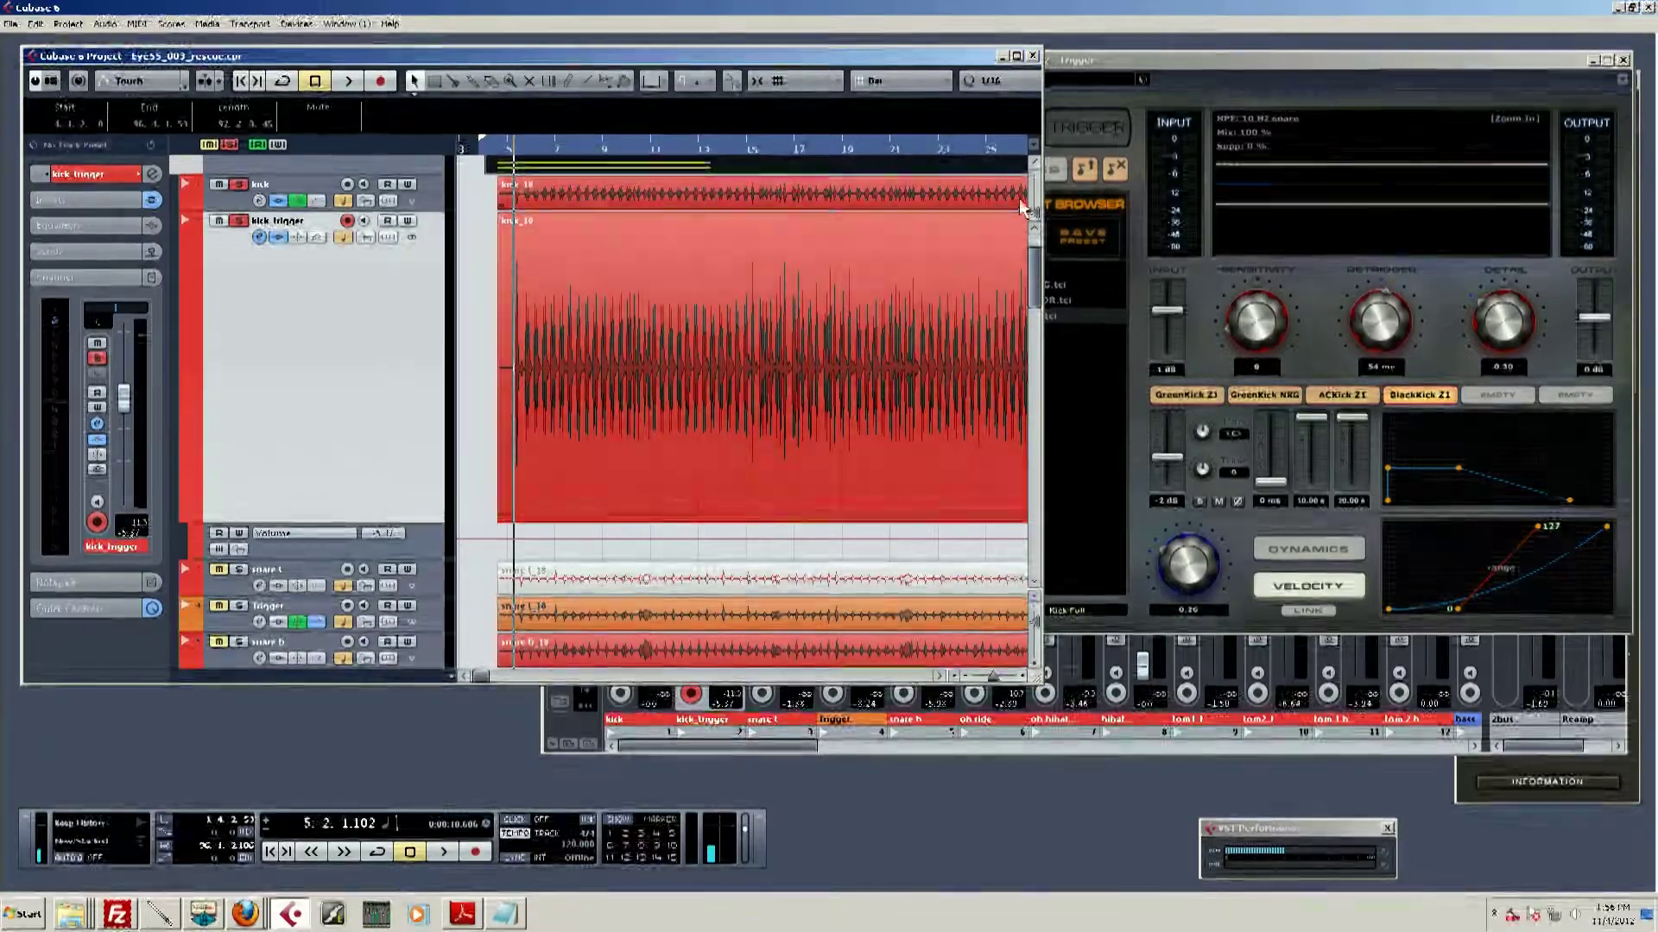
pyautogui.click(1008, 228)
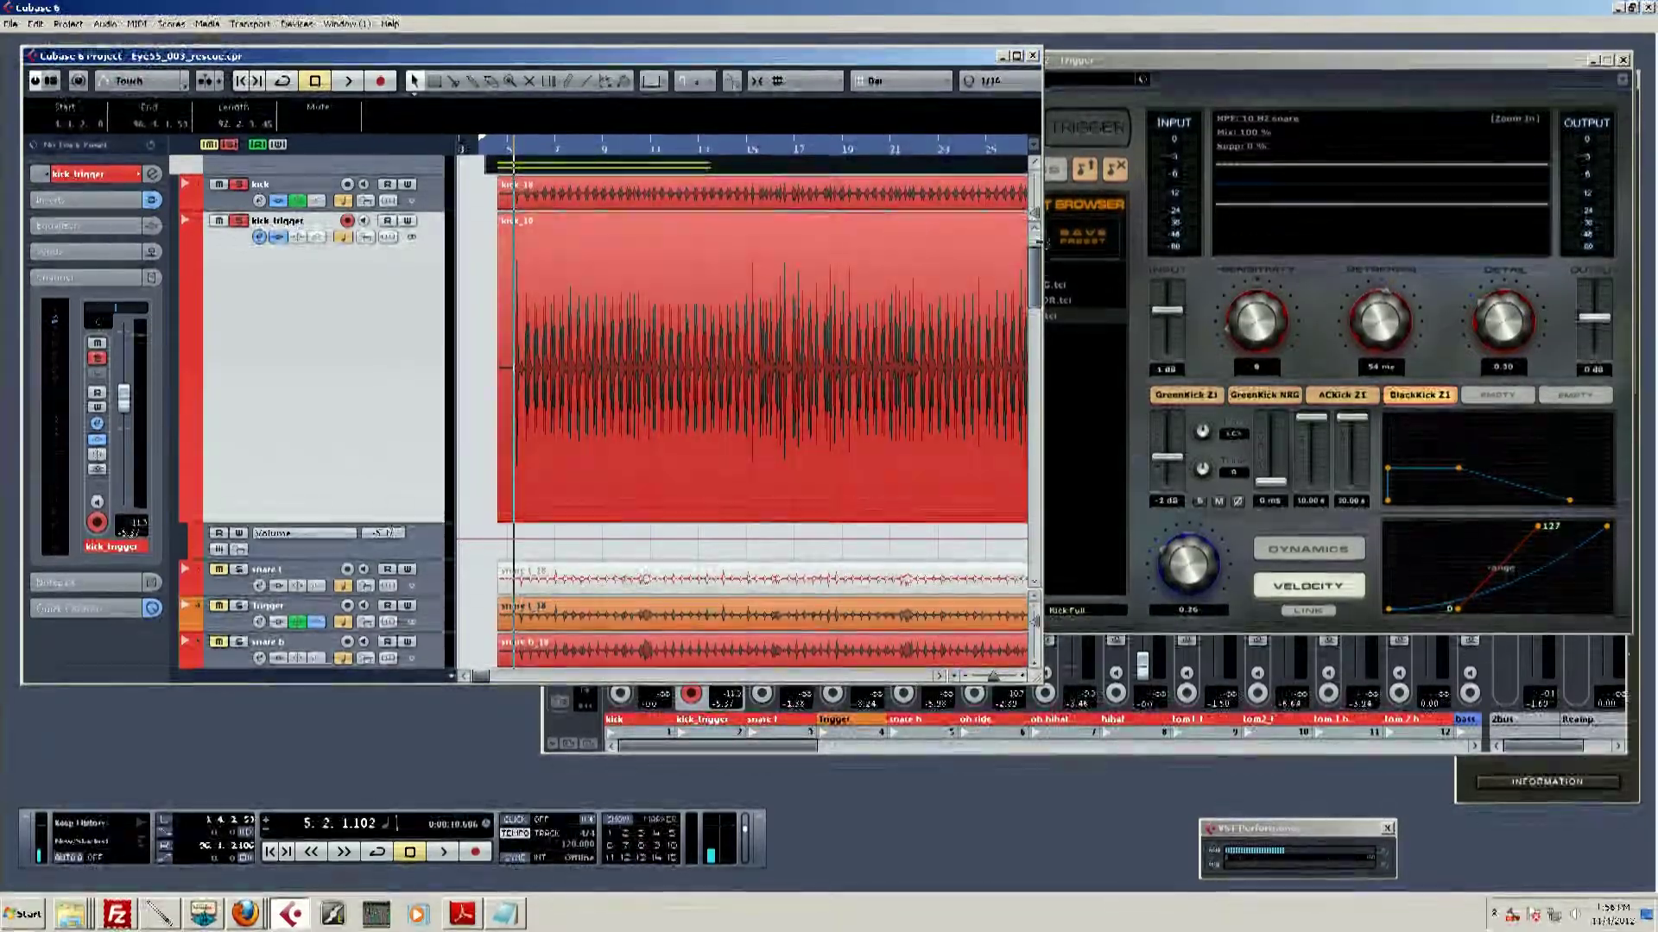
# Step: Scroll up to the kick_trigger track and enable its Monitor button
pyautogui.scroll(2, 1039, 262)
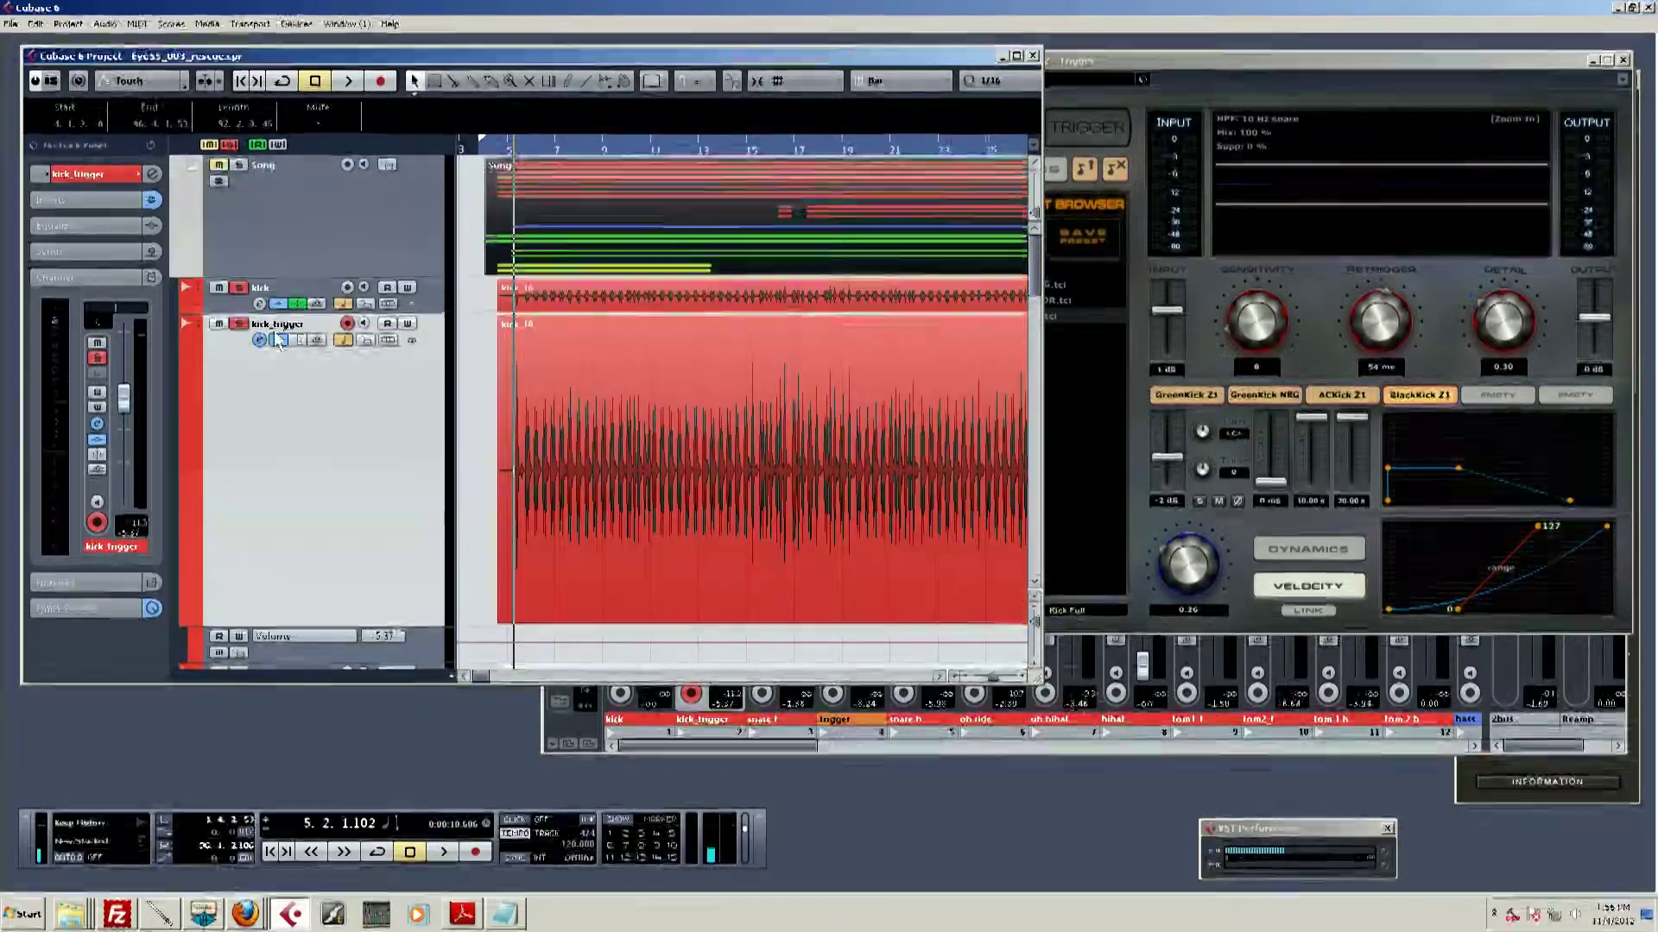
pyautogui.click(278, 340)
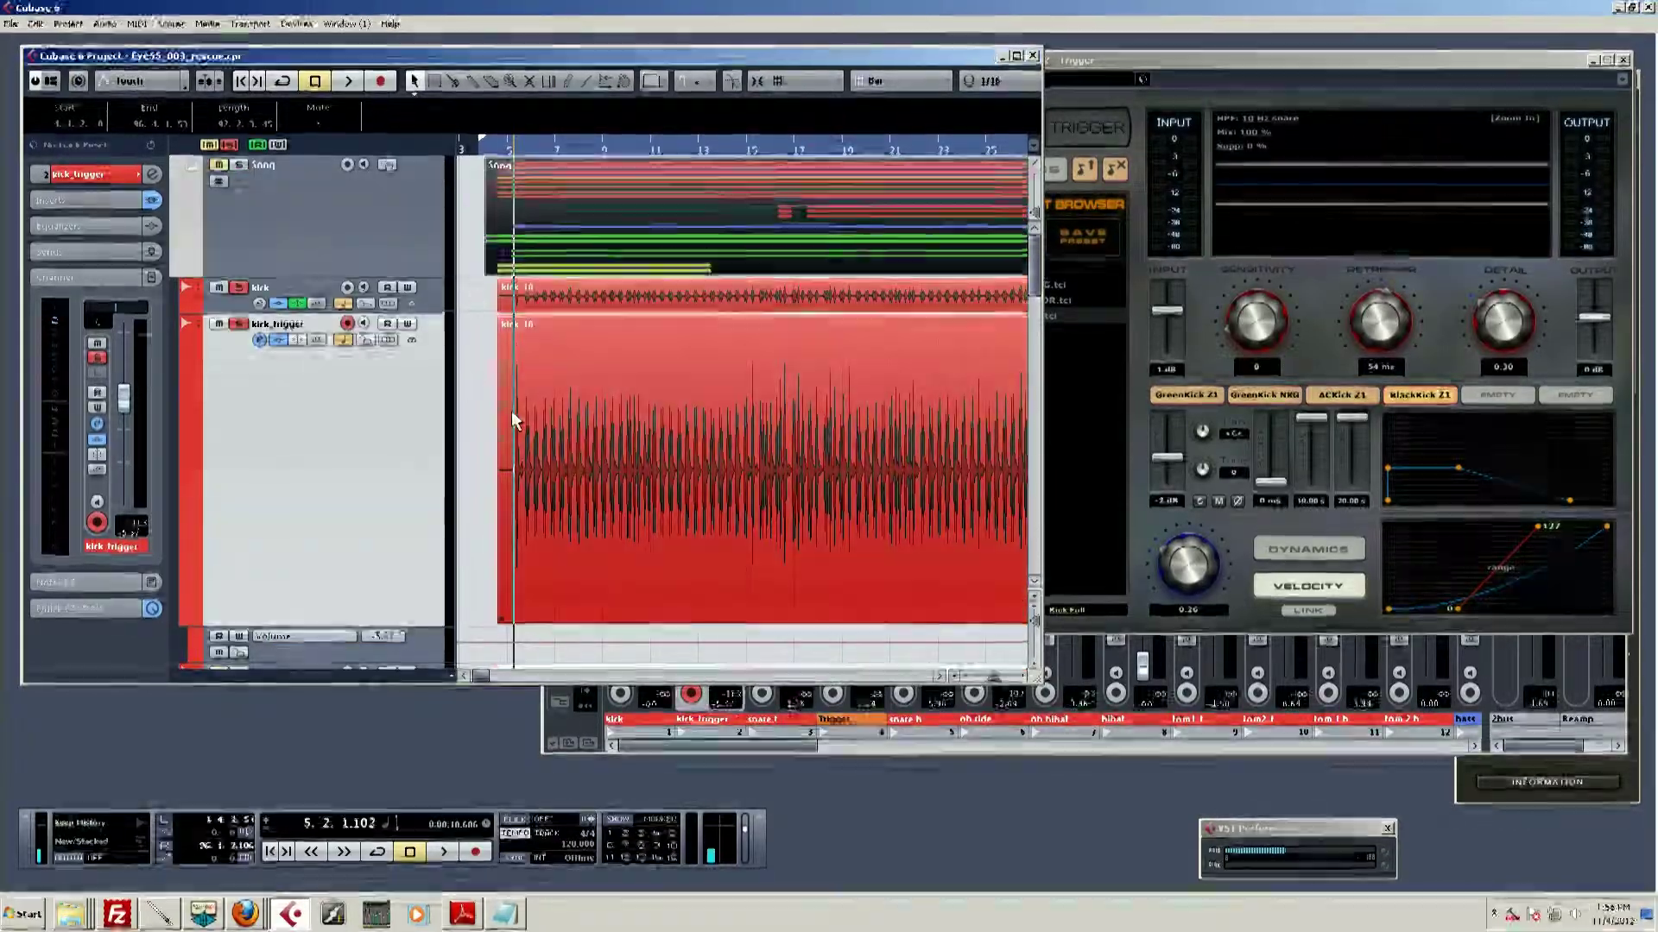